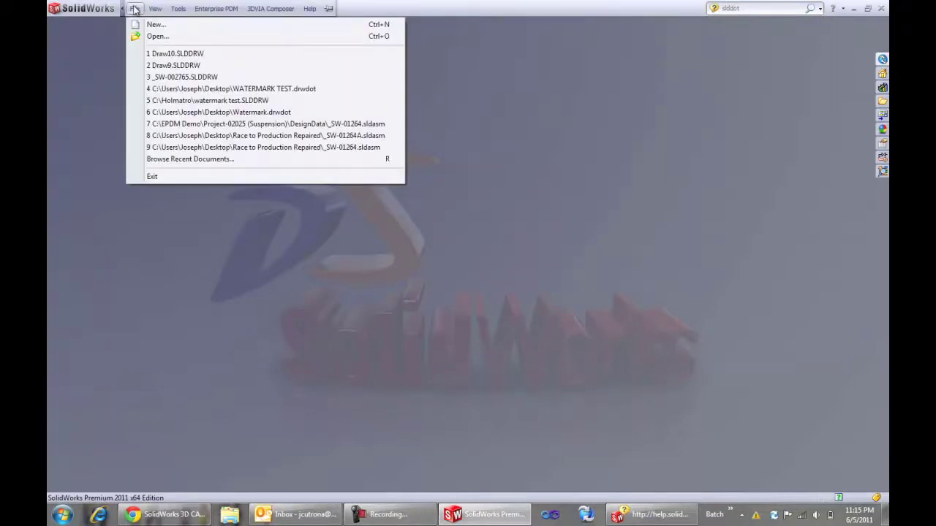
Create drawing Draw11 from the standard Drawing template on an A0 (ISO) sheet.
left_click(149, 24)
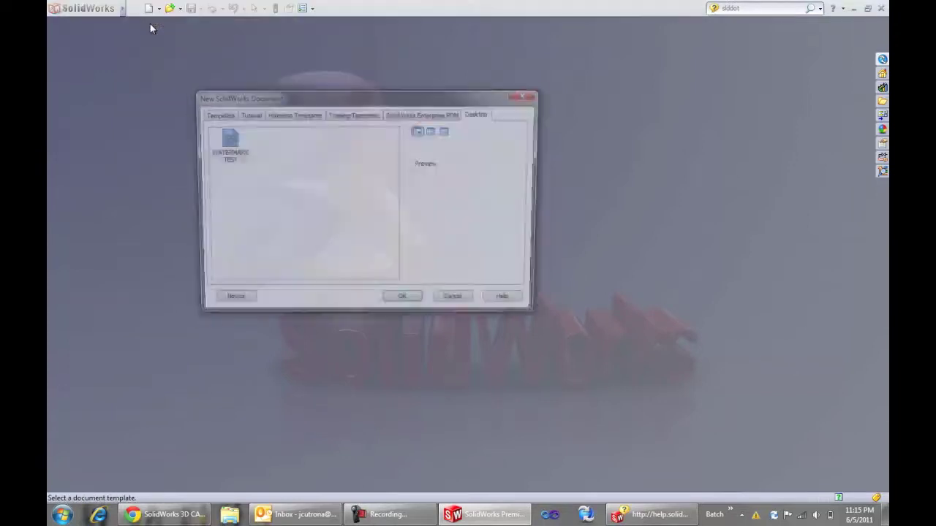
left_click(229, 117)
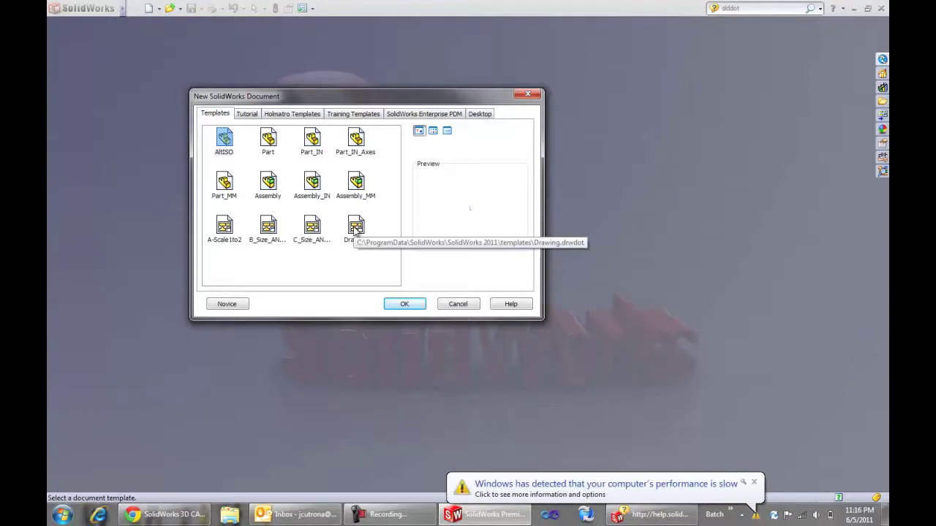
double_click(356, 228)
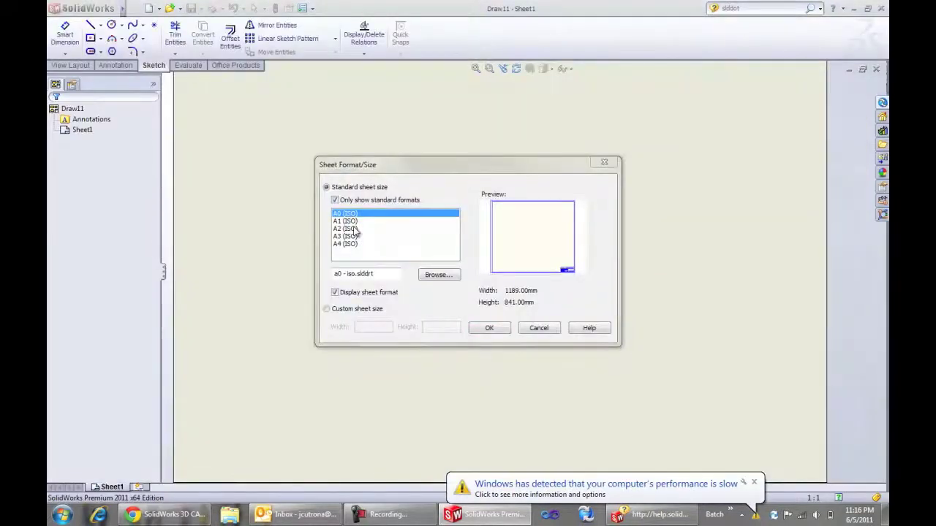
left_click(499, 329)
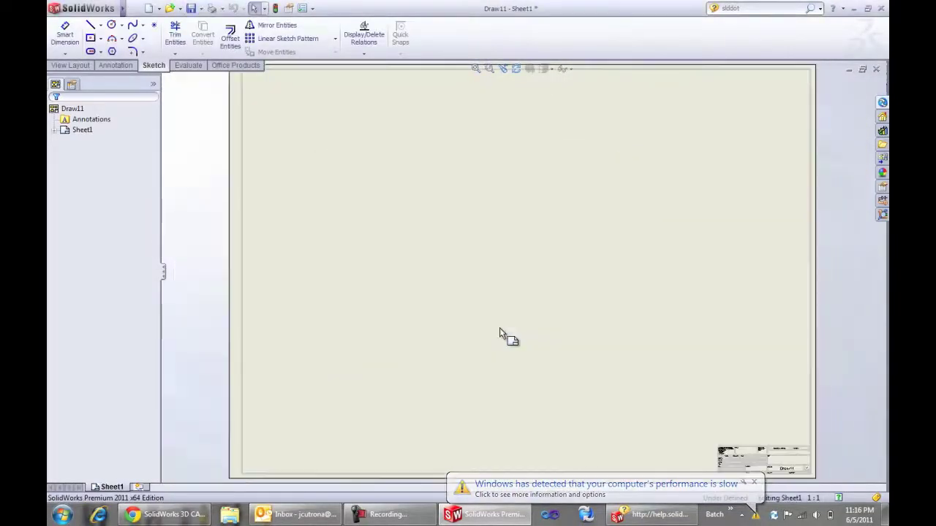
left_click(754, 484)
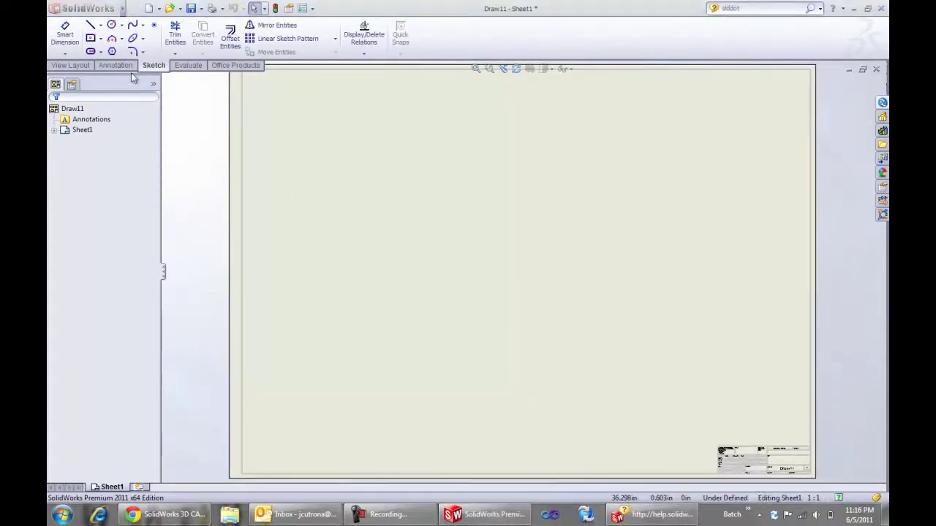
mouse_move(102, 9)
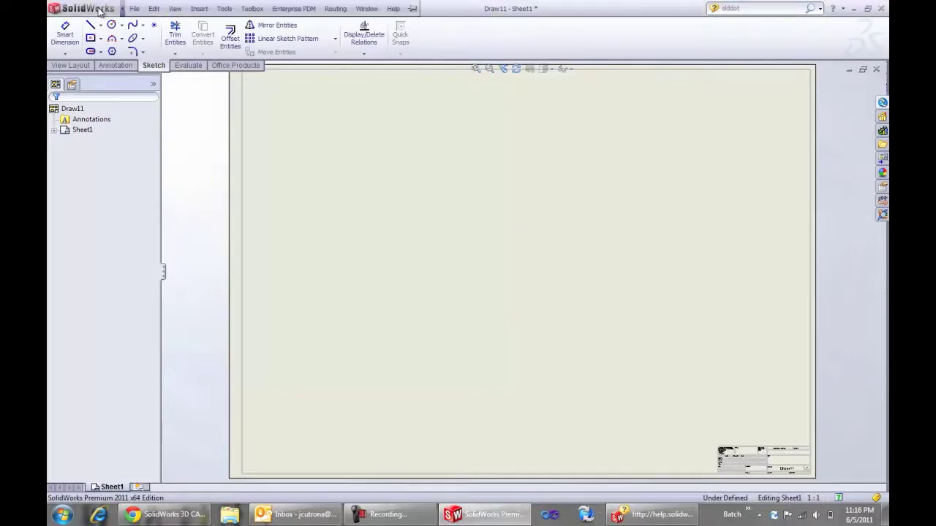
left_click(134, 9)
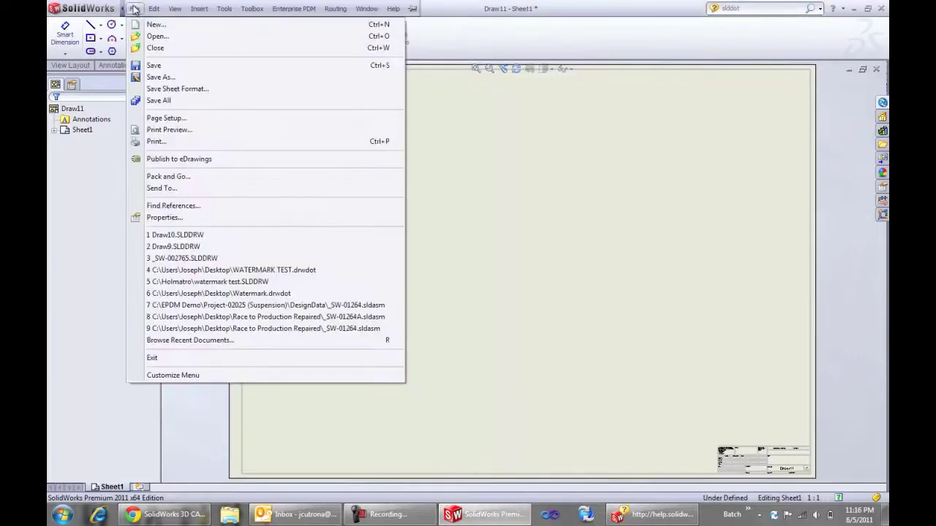
Add the custom Text property WATERMARK with value PRELIMINARY in the drawing's properties.
left_click(179, 218)
left_click(190, 186)
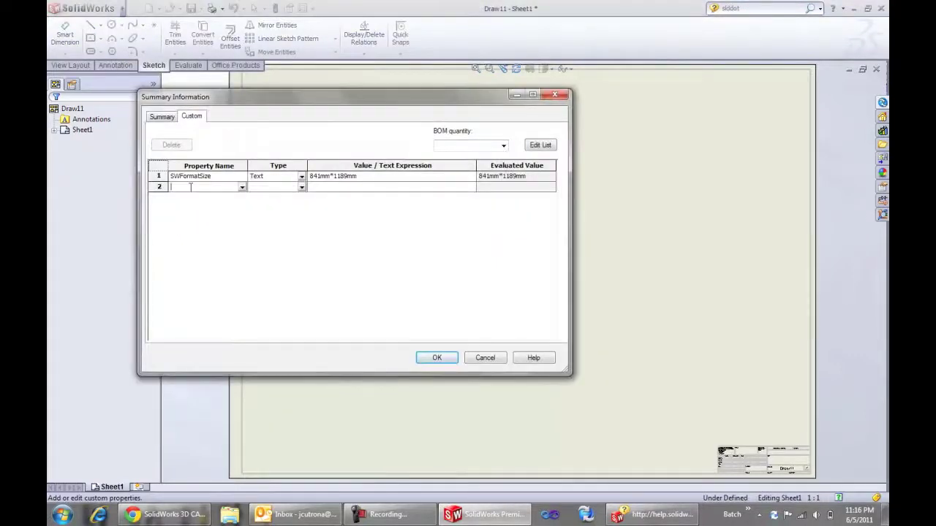
type("WATERMARK")
left_click(301, 188)
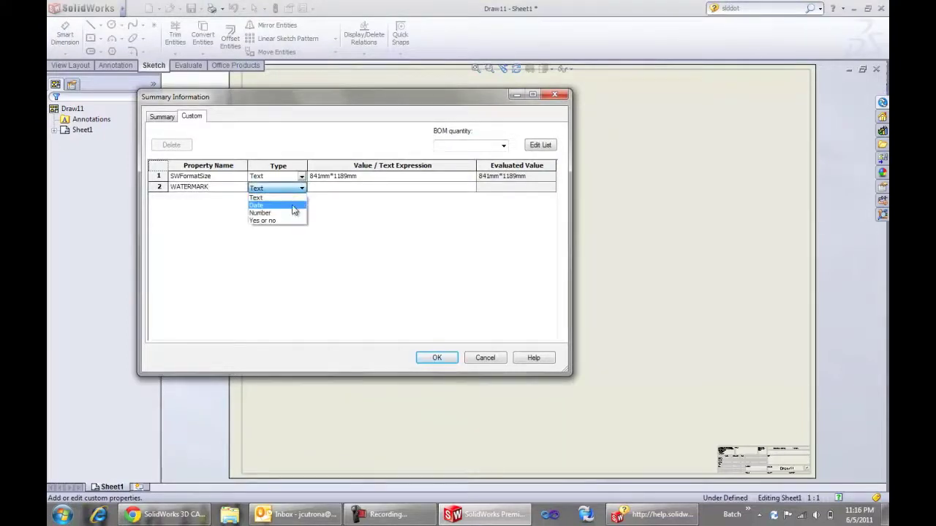
left_click(295, 199)
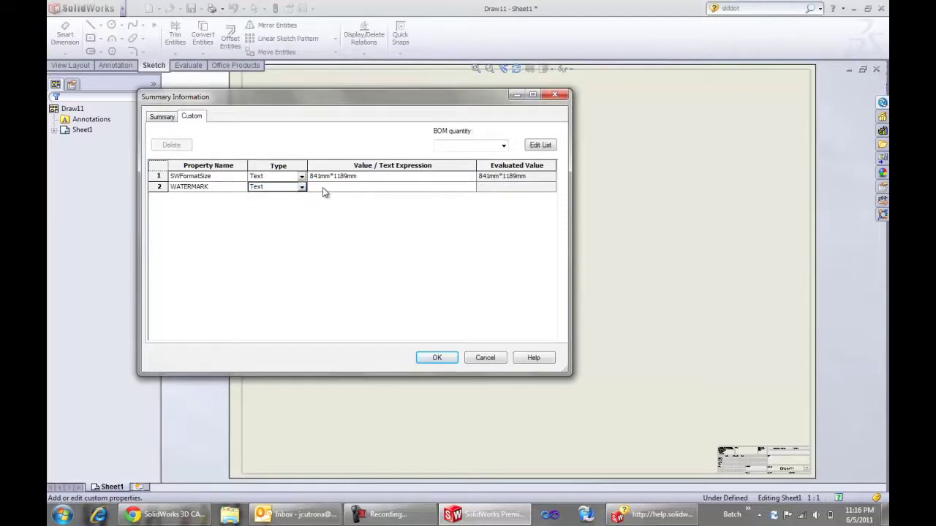
left_click(322, 187)
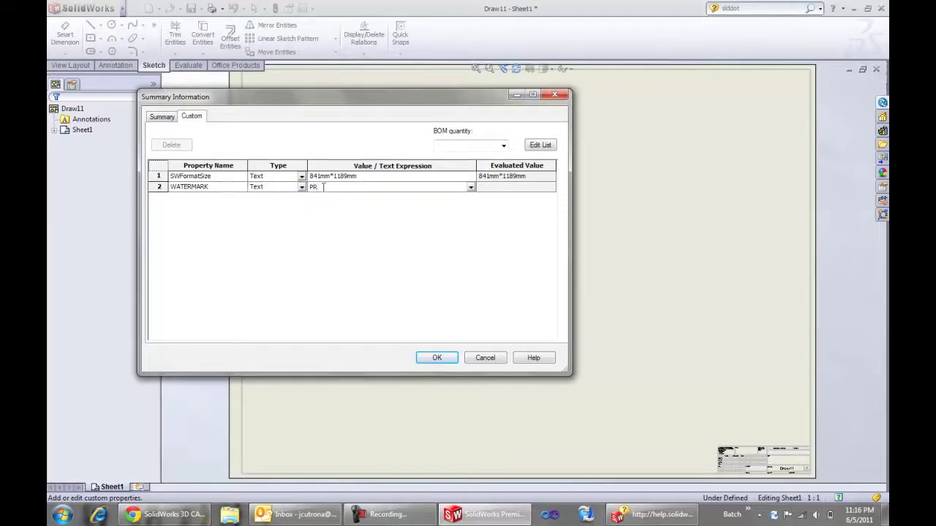
type("PRELIMINARY")
left_click(437, 357)
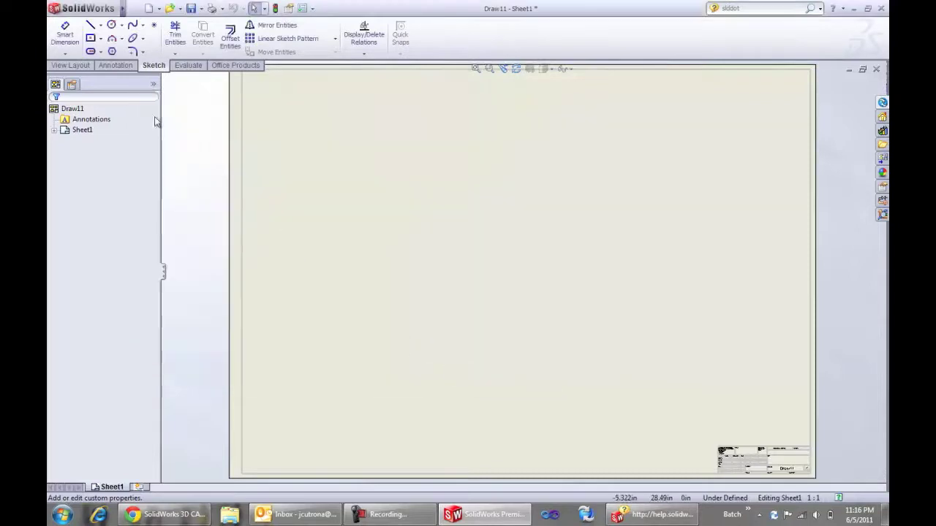
Place a bold grey note near the sheet's lower right linked to $PRP:"WATERMARK".
left_click(115, 66)
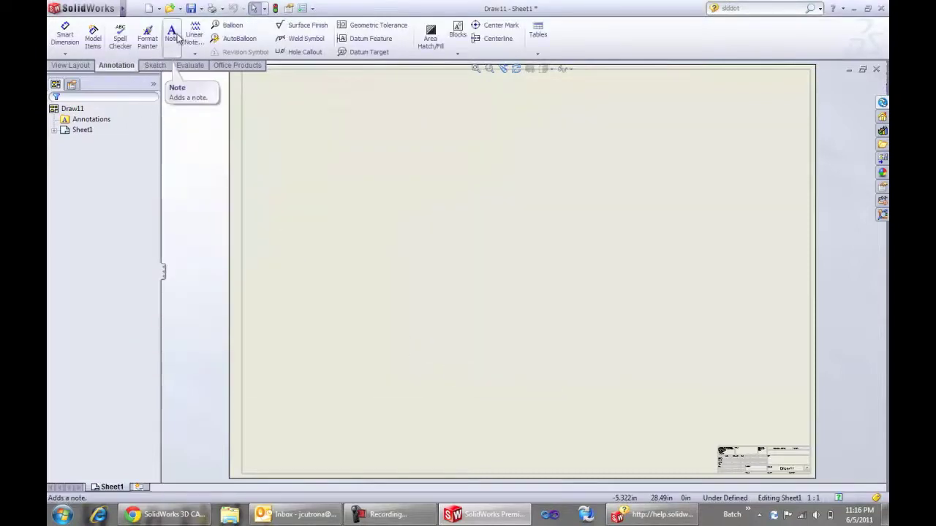
left_click(177, 36)
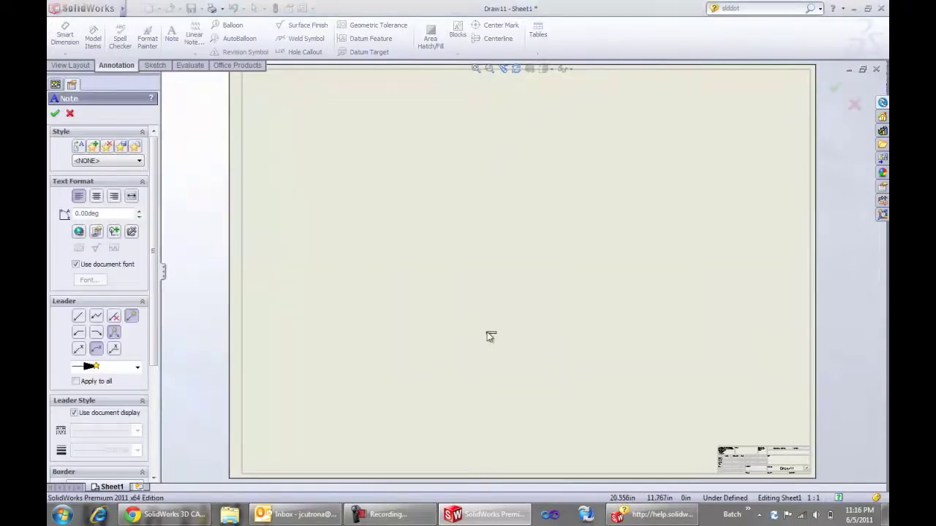
left_click(647, 348)
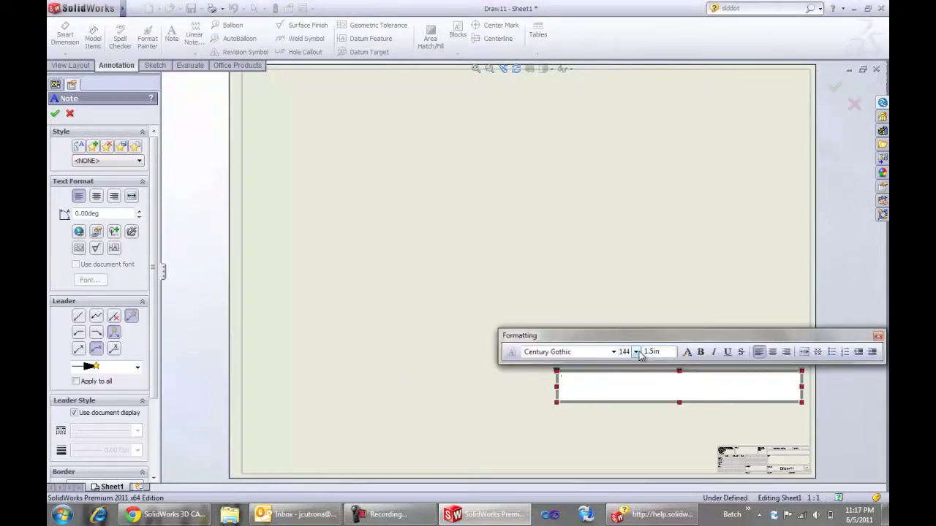
left_click(700, 351)
left_click(688, 352)
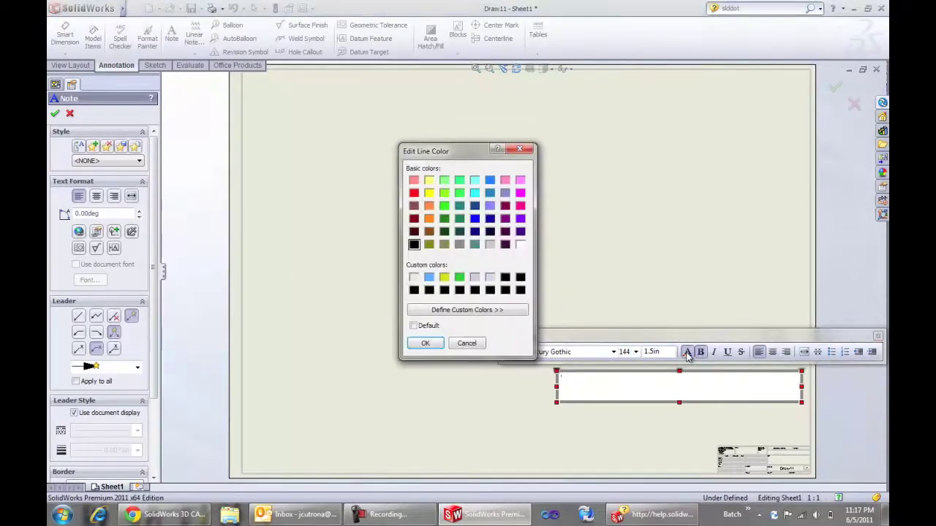
left_click(490, 244)
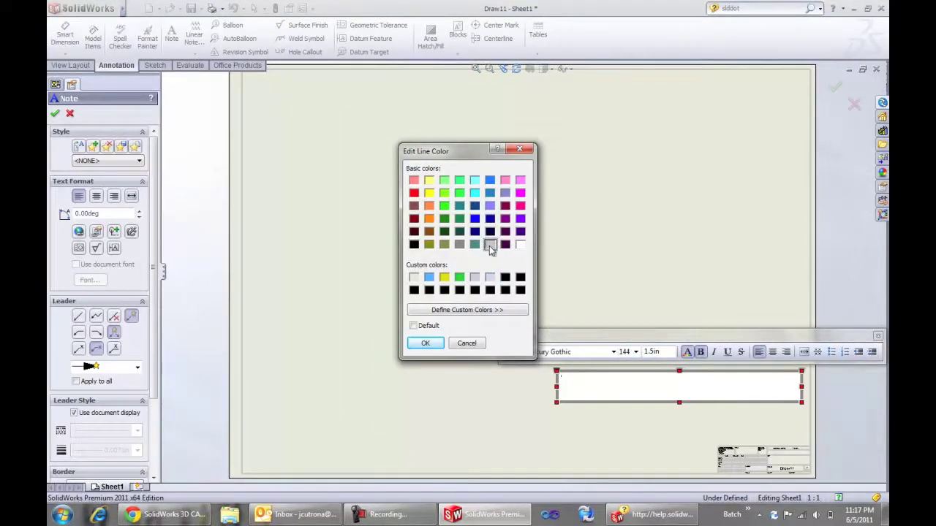
left_click(426, 344)
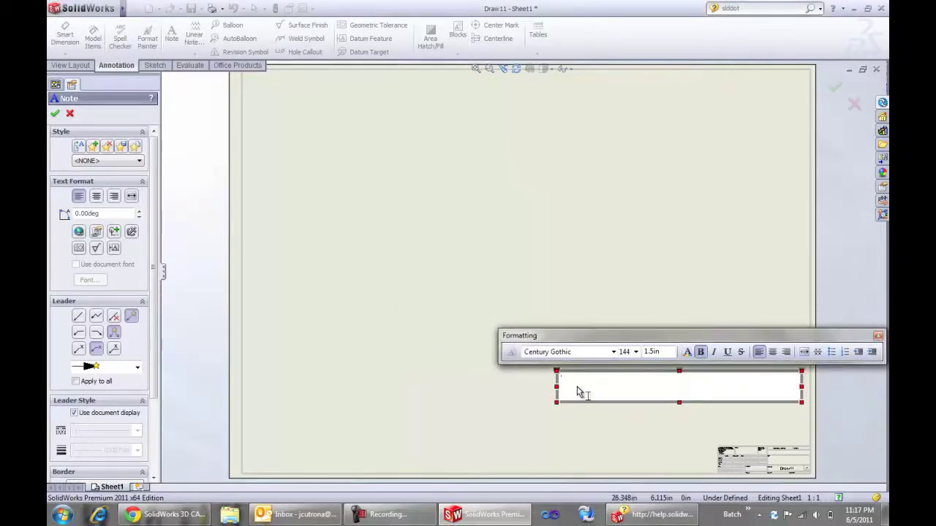
type("$")
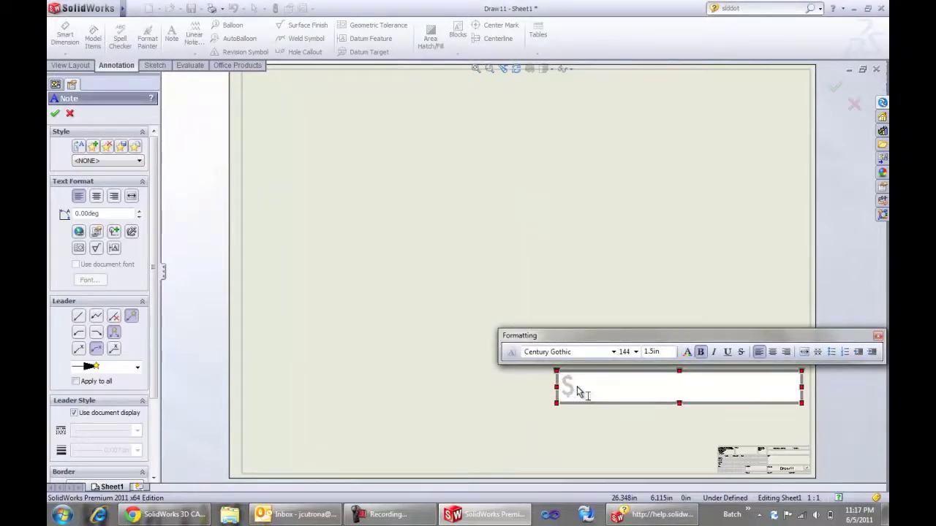
type("PRP:")
type("\"WATER")
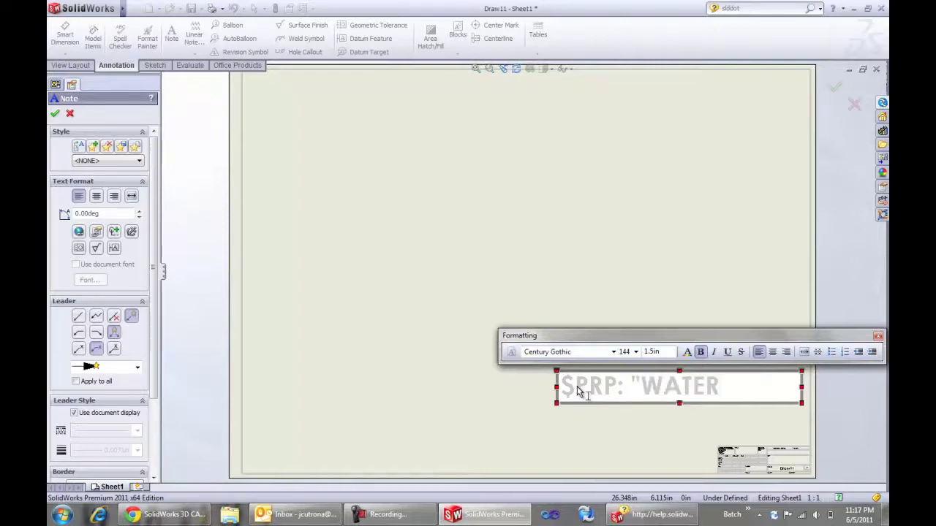
type("MAR")
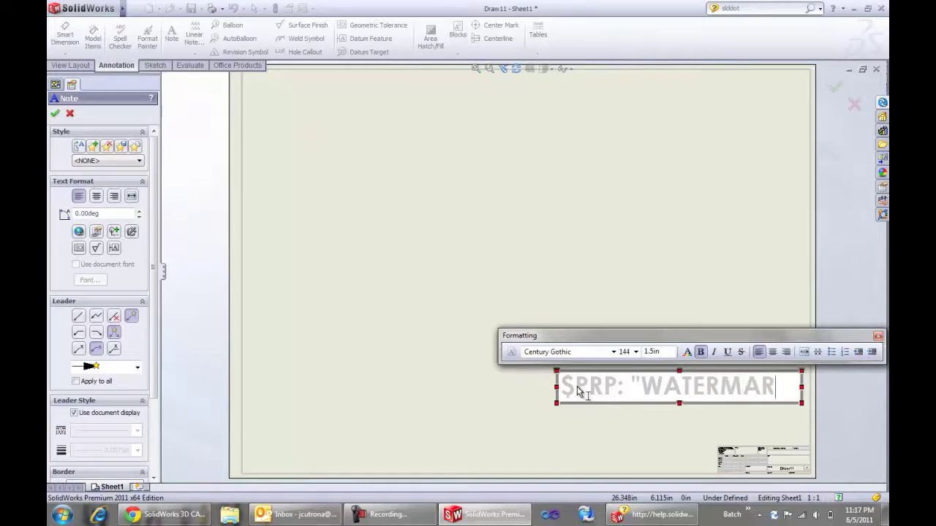
type("K\"")
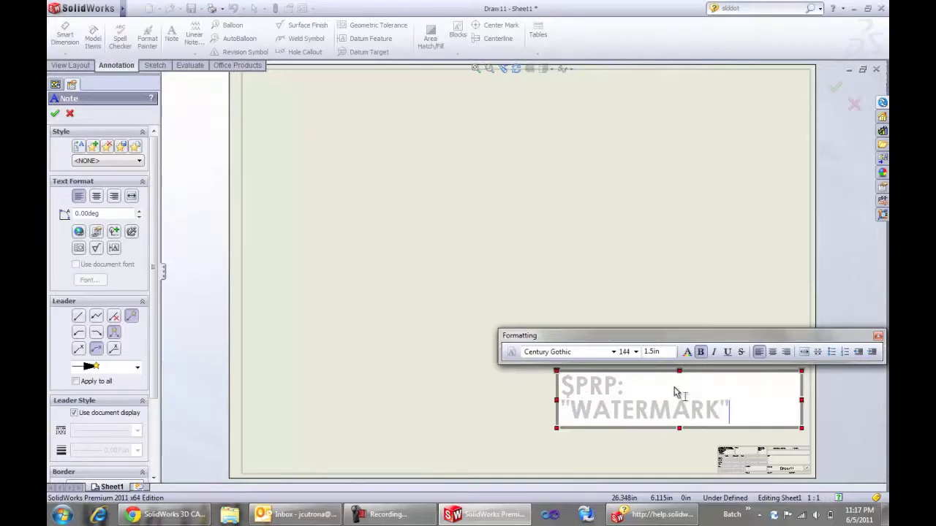
Widen the note box to one line and rotate the note to 15 degrees.
left_click_drag(802, 401, 822, 402)
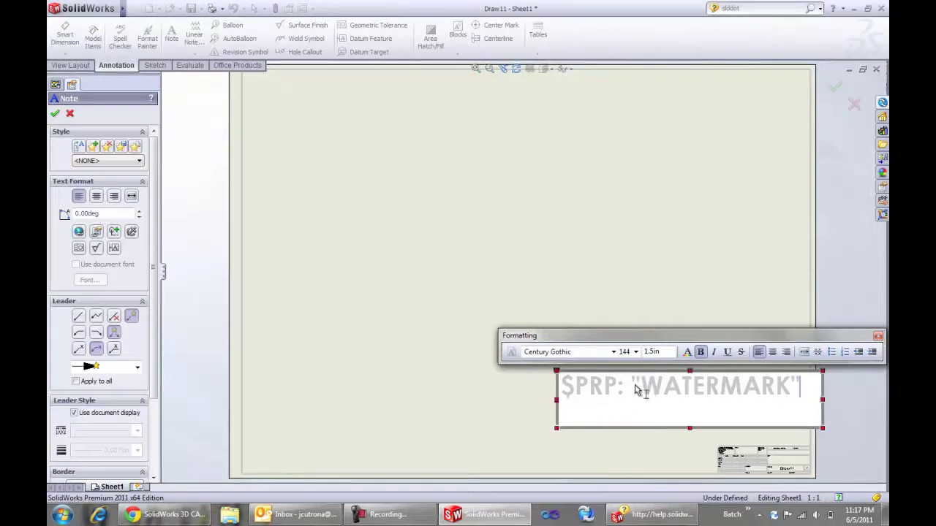
left_click(633, 389)
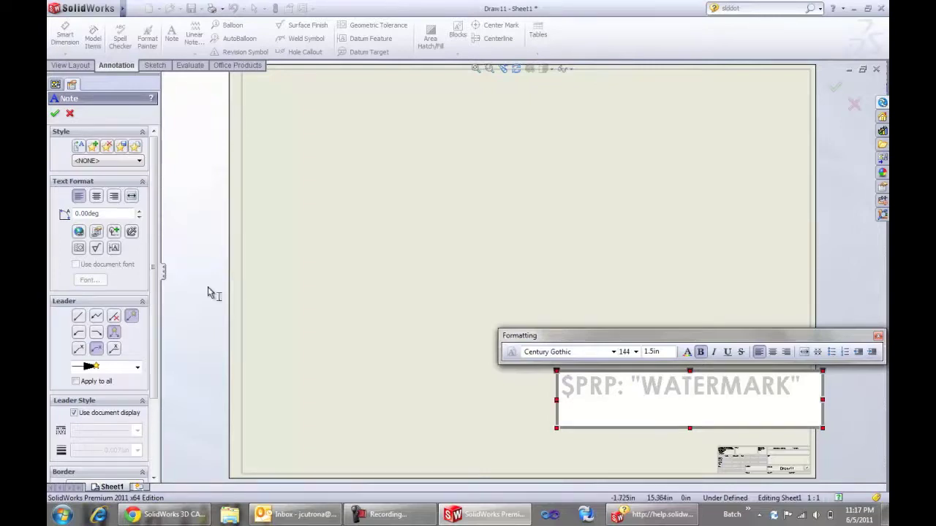
left_click(139, 210)
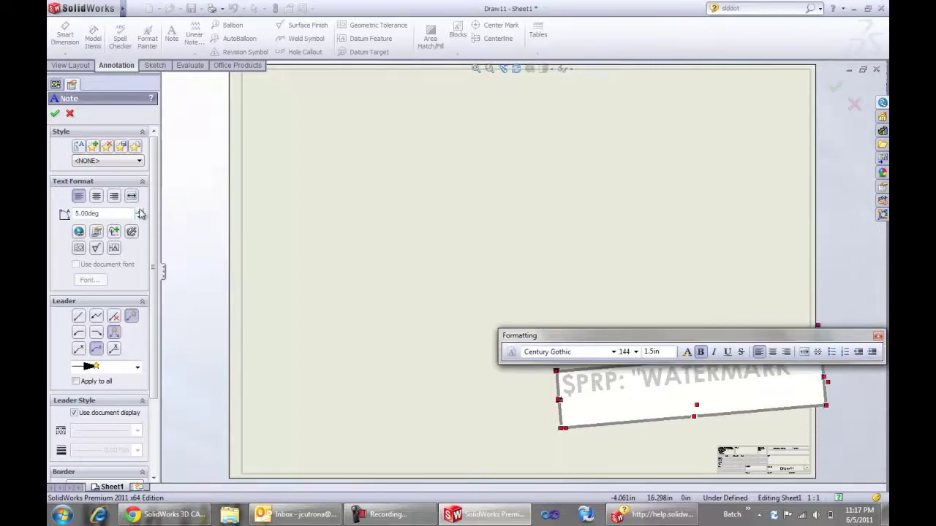
left_click(139, 210)
left_click(139, 211)
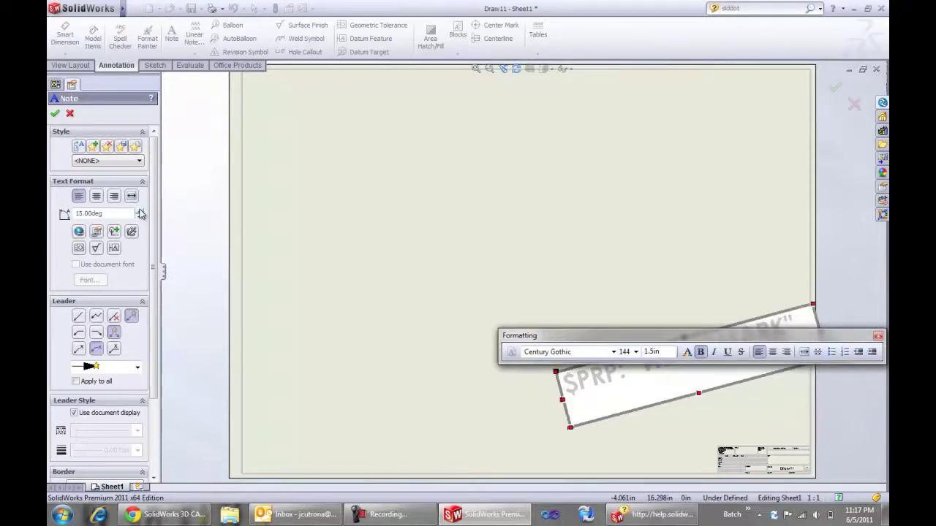
left_click(633, 369)
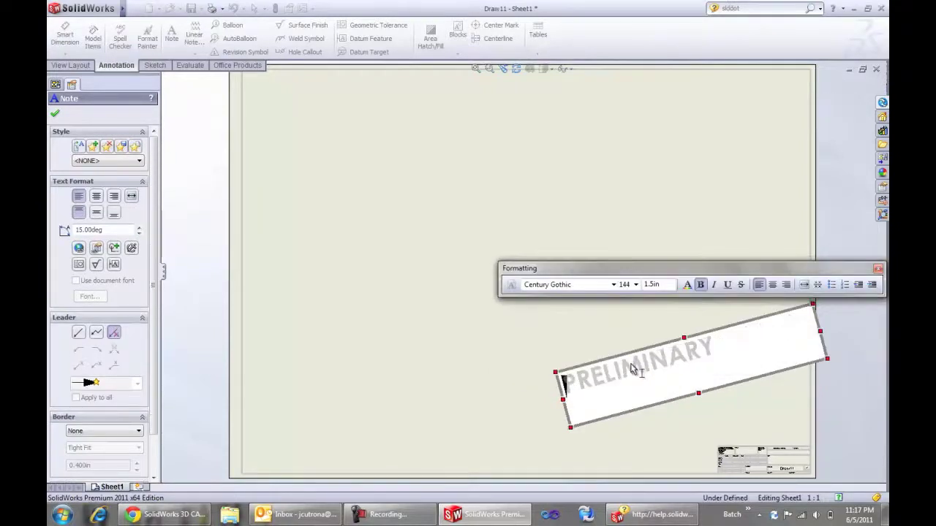
left_click(55, 113)
Save the drawing as template WATERMARK TEST.drwdot on the Desktop, replacing the existing file.
left_click(135, 8)
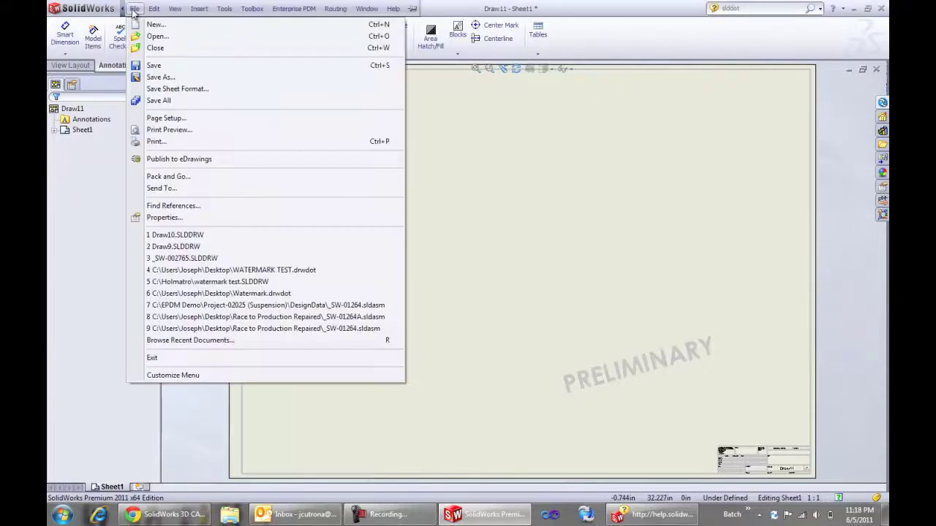
left_click(160, 77)
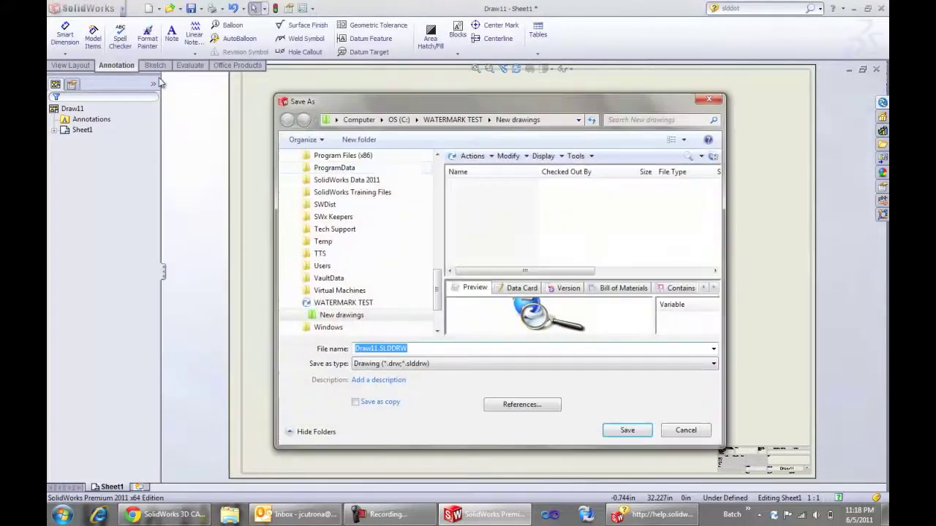
left_click(321, 172)
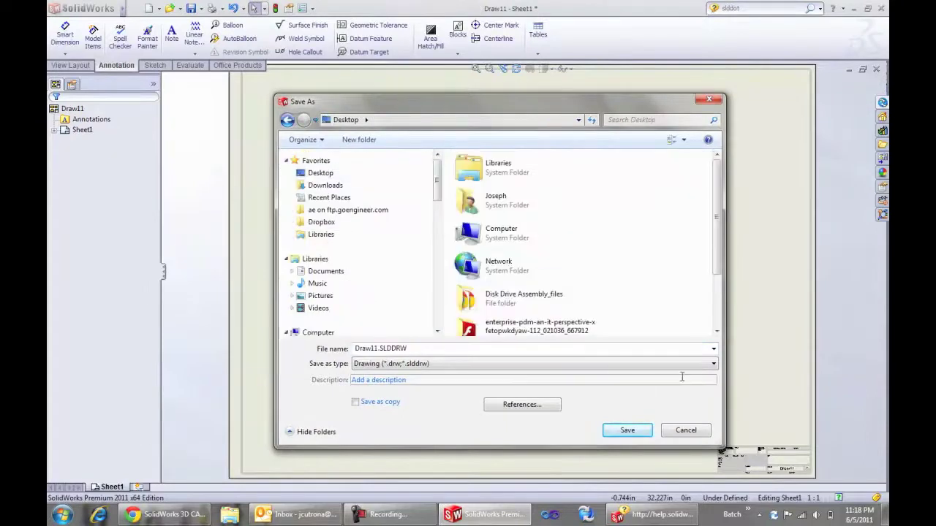
left_click(712, 368)
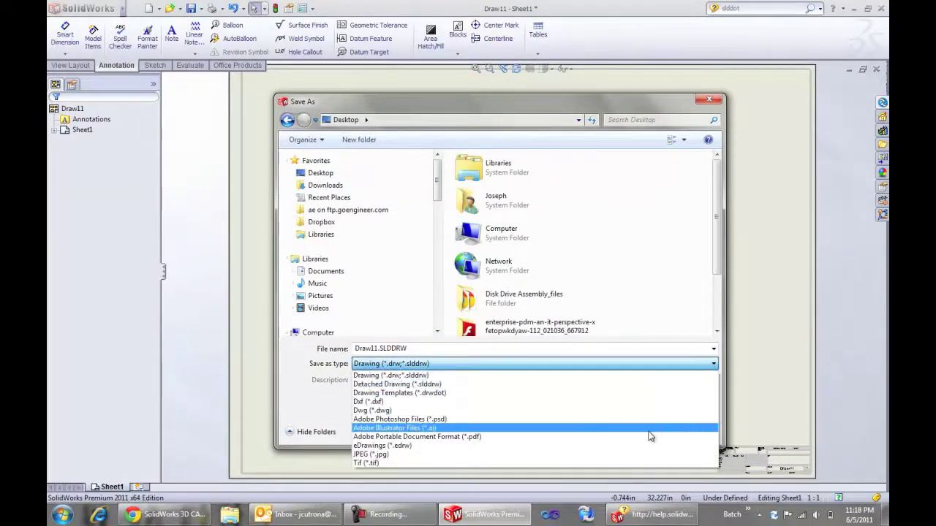
left_click(642, 395)
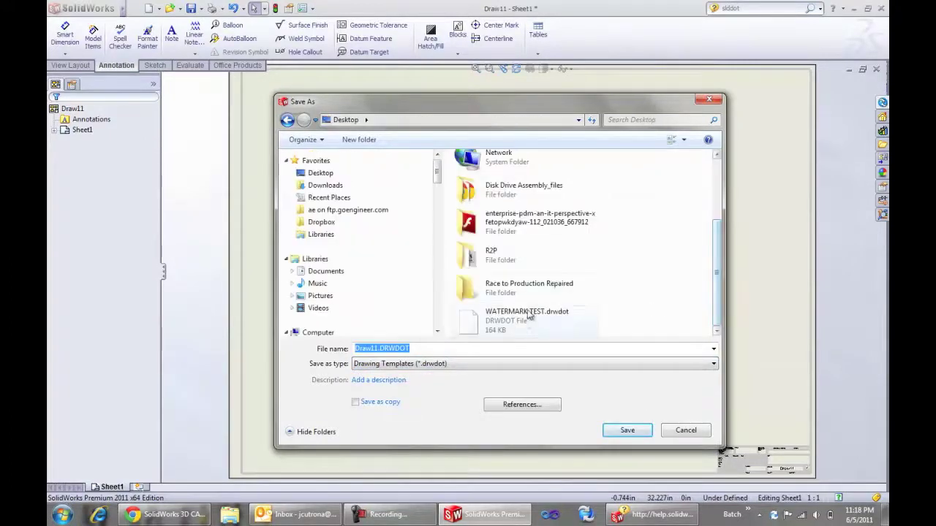
left_click(527, 316)
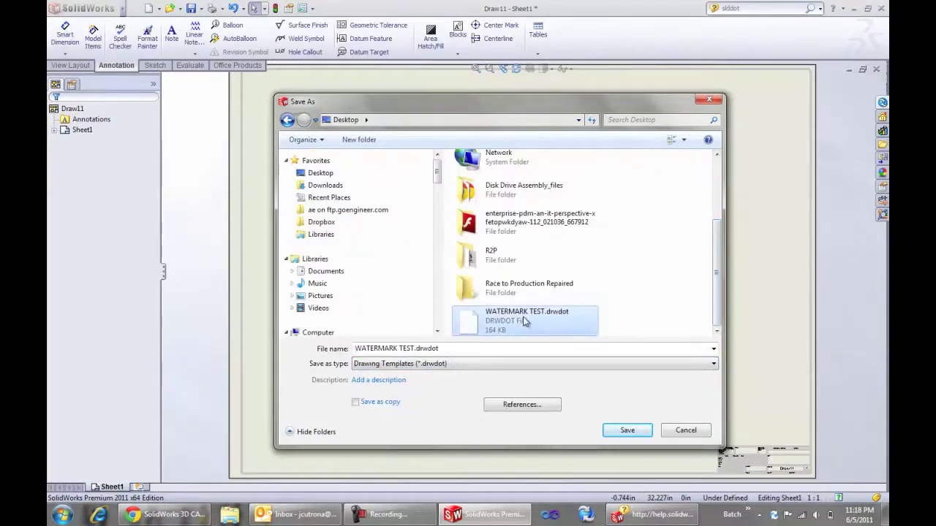
left_click(616, 437)
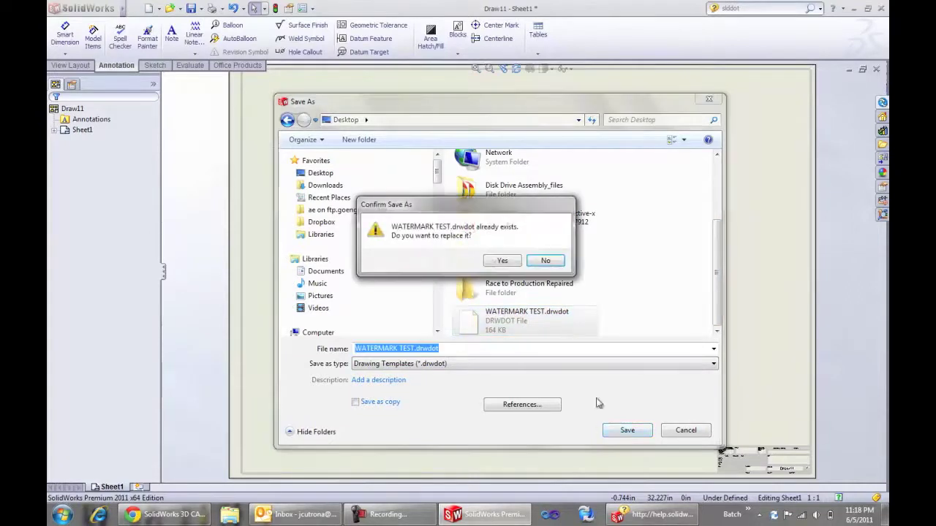
left_click(511, 262)
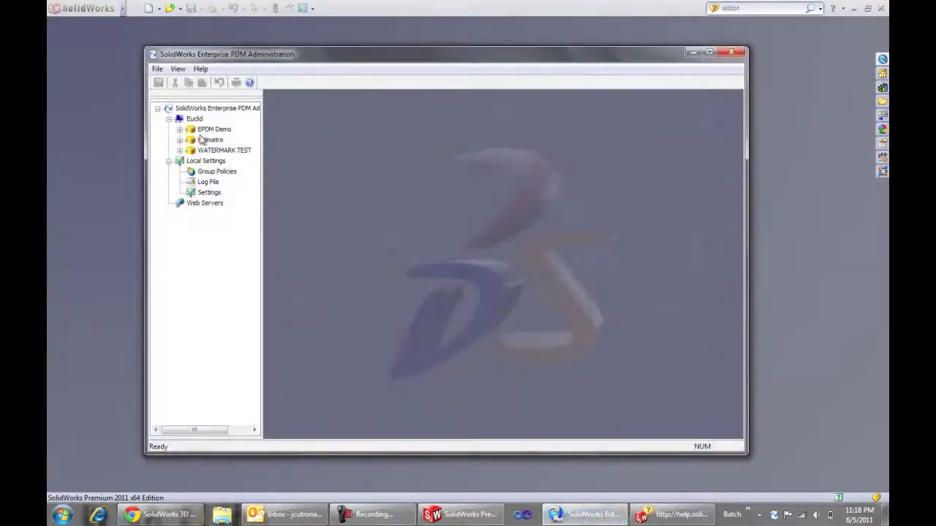
Log into the WATERMARK TEST vault and widen the tree to show full names.
left_click(180, 150)
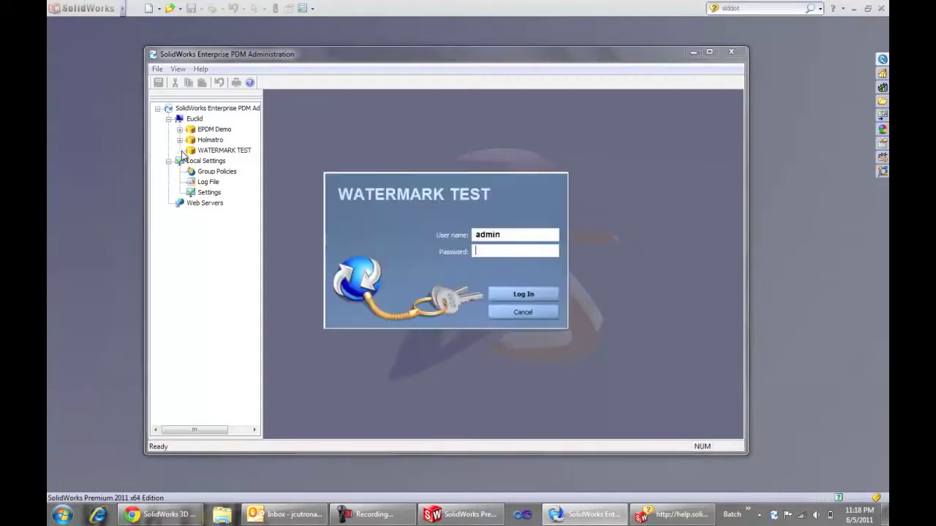
left_click(514, 297)
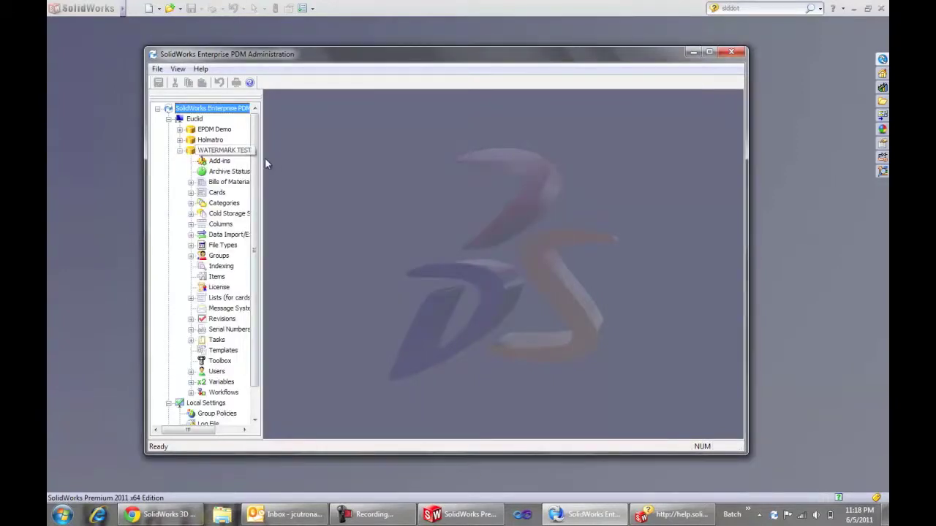
left_click_drag(265, 158, 309, 170)
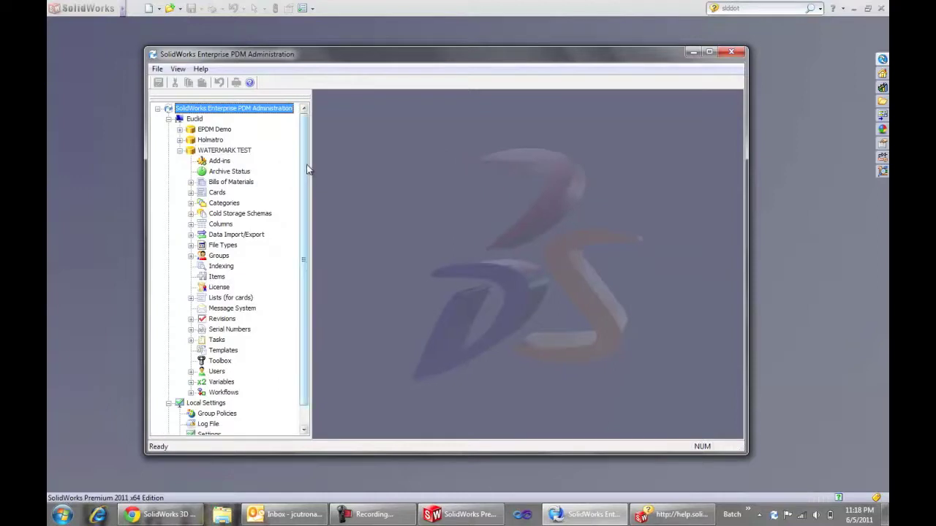
scroll(307, 168, "down", 1)
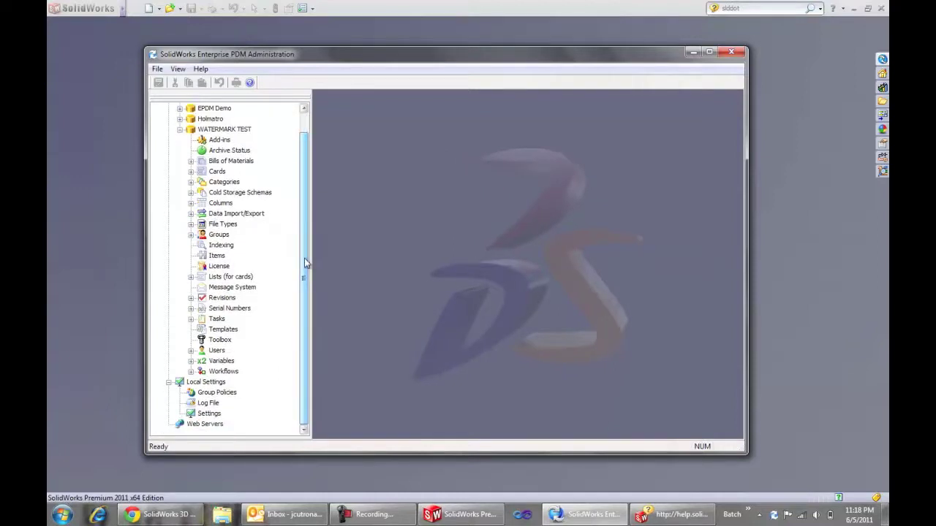
Create a new variable under Variables, naming it Watermark.
left_click(190, 362)
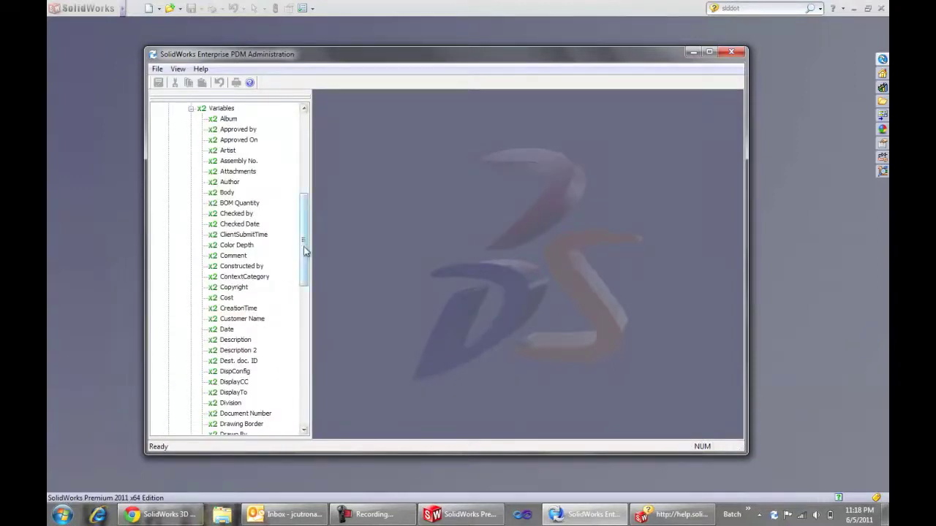
right_click(232, 111)
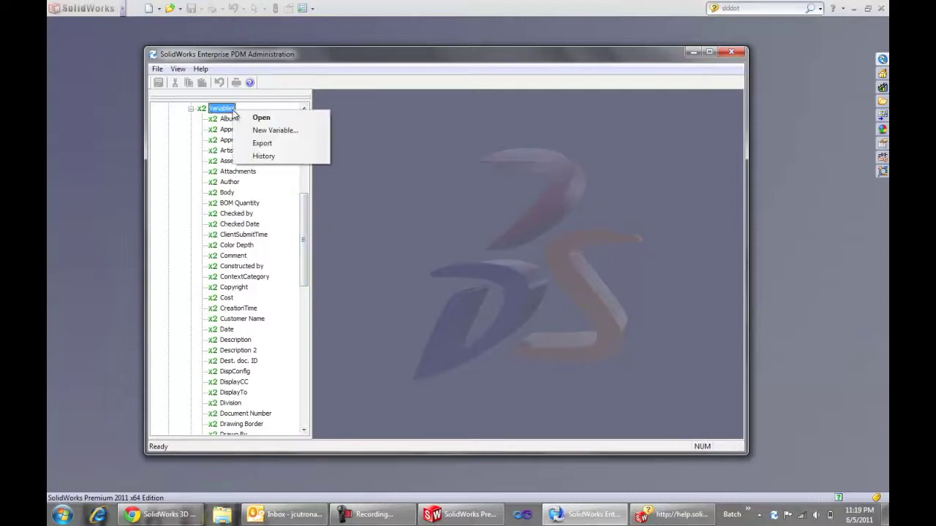
left_click(252, 132)
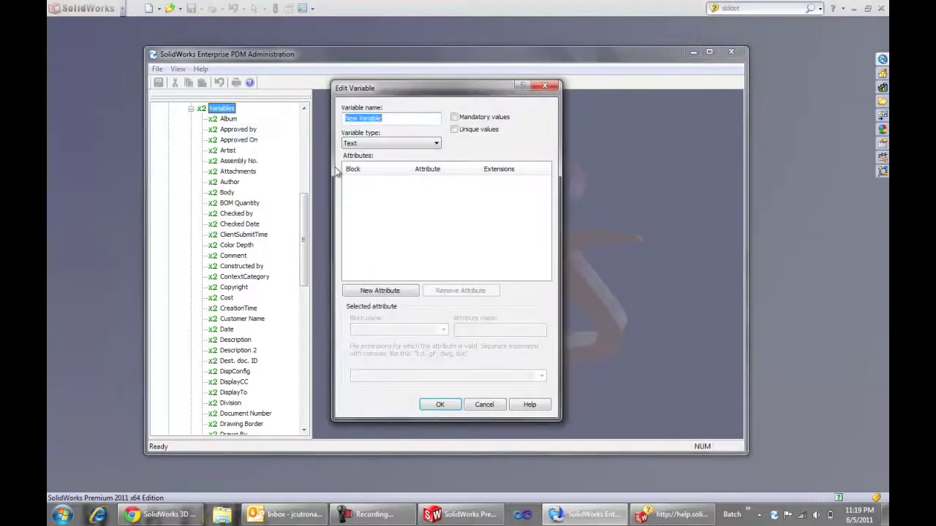
type("Watermark")
Map the Watermark variable to block CustomProperty, attribute WATERMARK, for slddrw files.
left_click(380, 291)
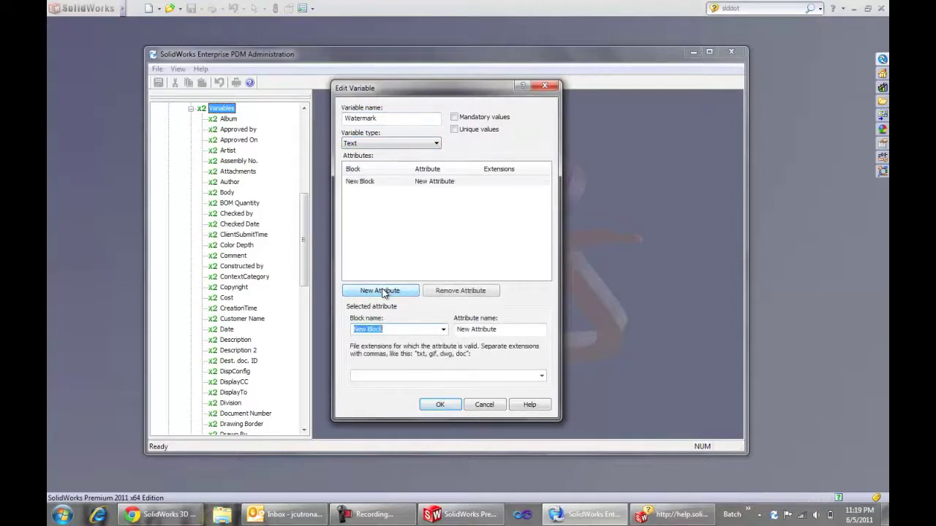
left_click(443, 329)
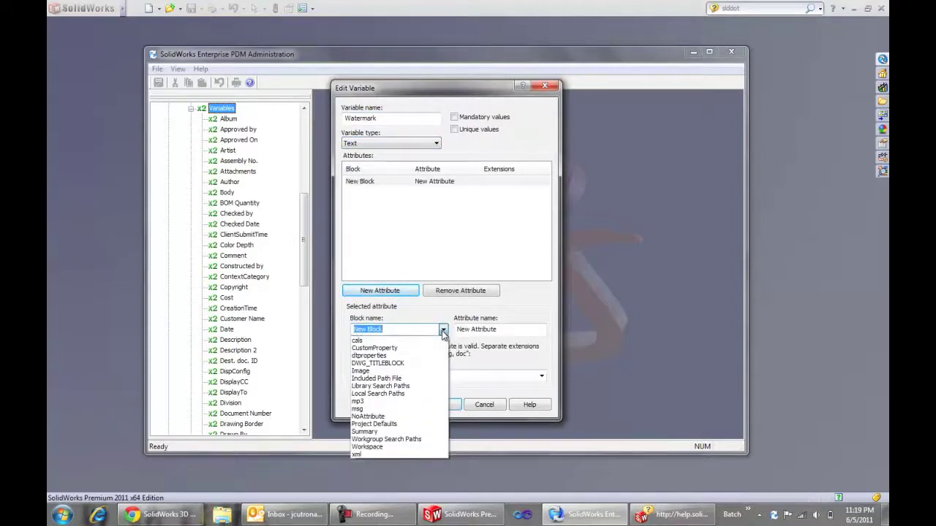
left_click(402, 354)
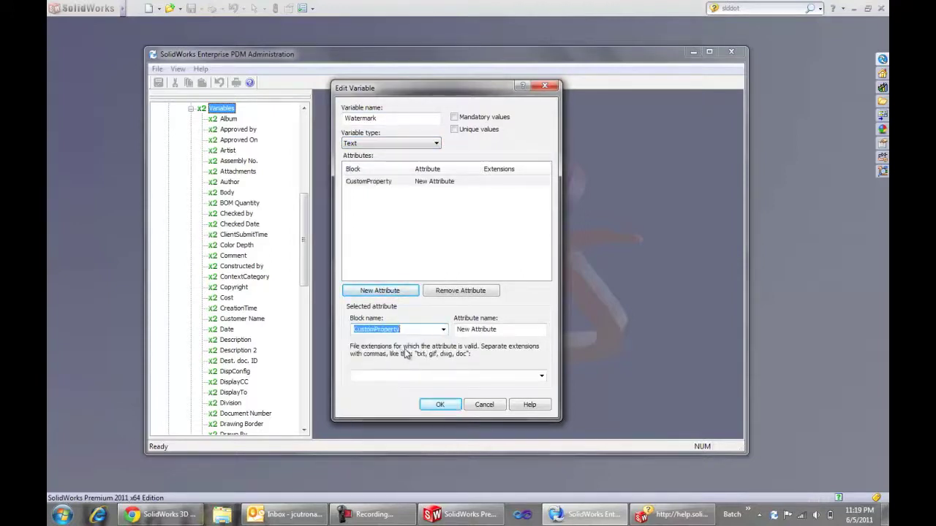
left_click(503, 331)
left_click_drag(503, 331, 436, 331)
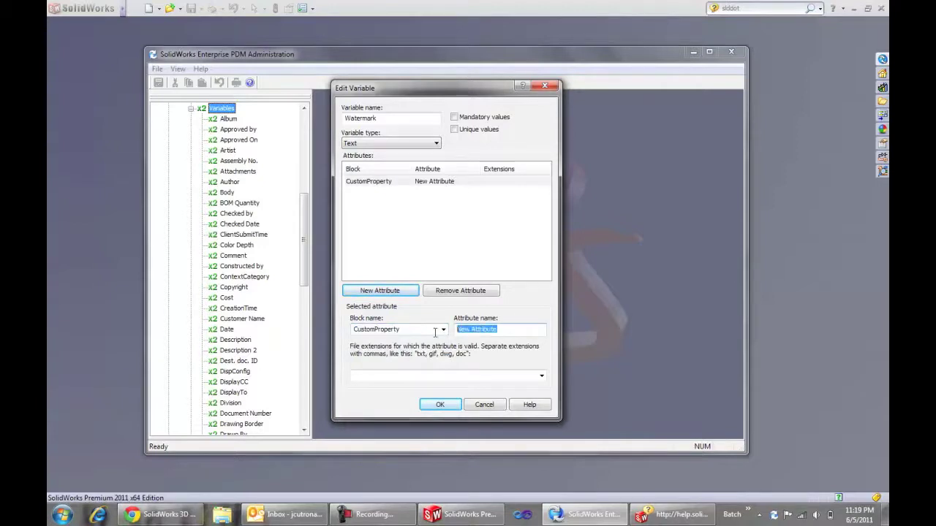
type("WATER")
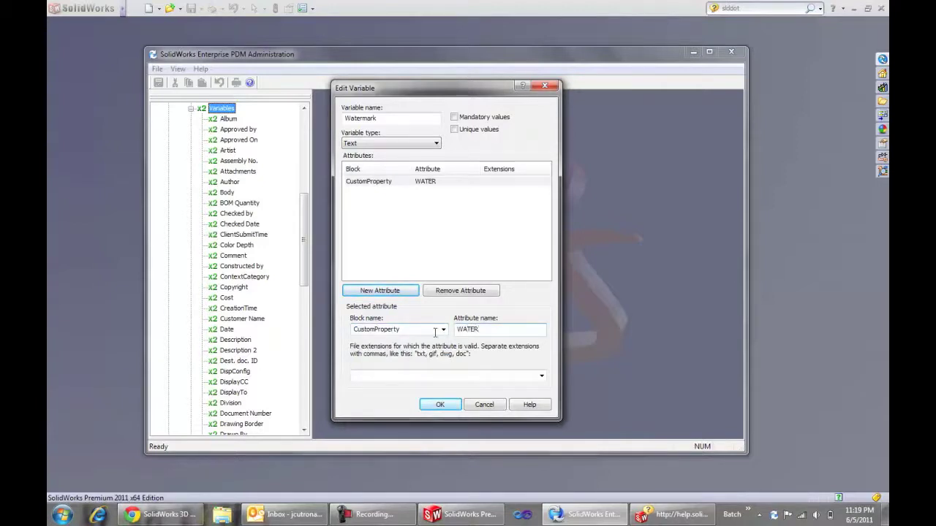
type("MARK")
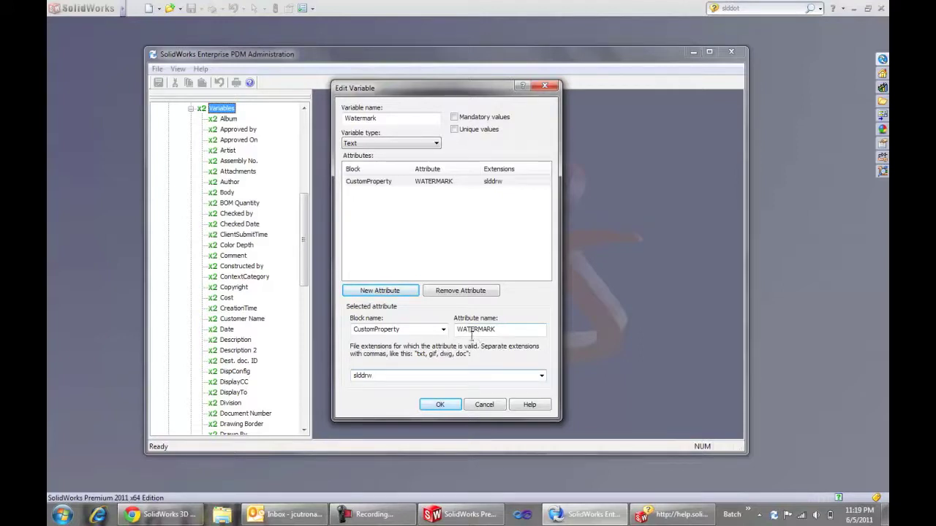
left_click_drag(458, 330, 509, 334)
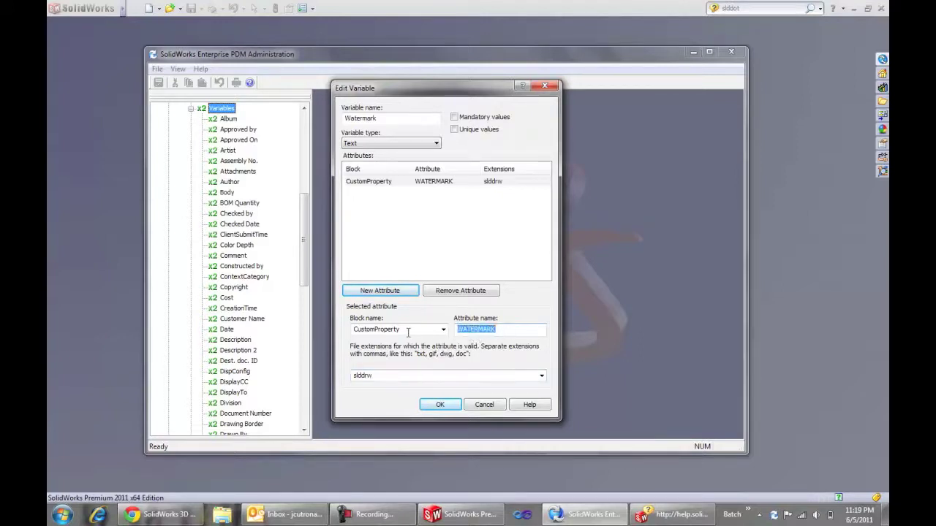
left_click(443, 330)
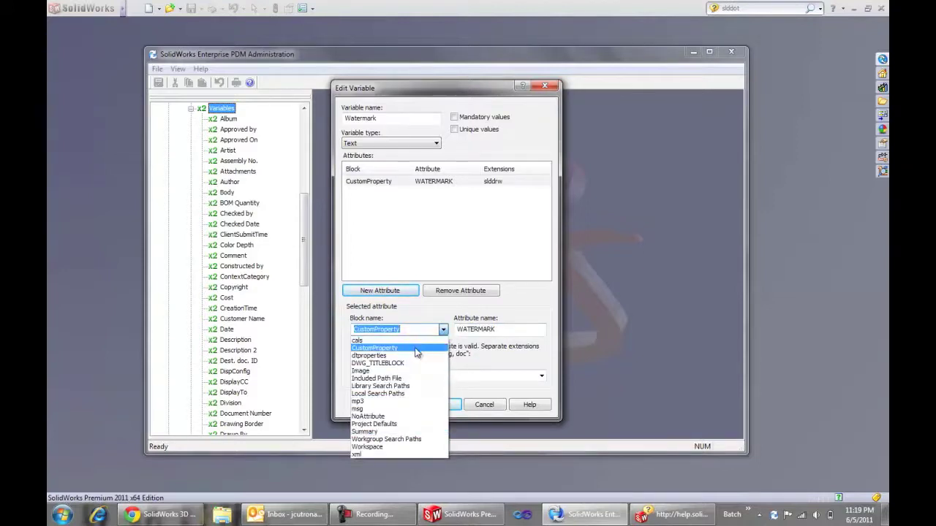
left_click(415, 349)
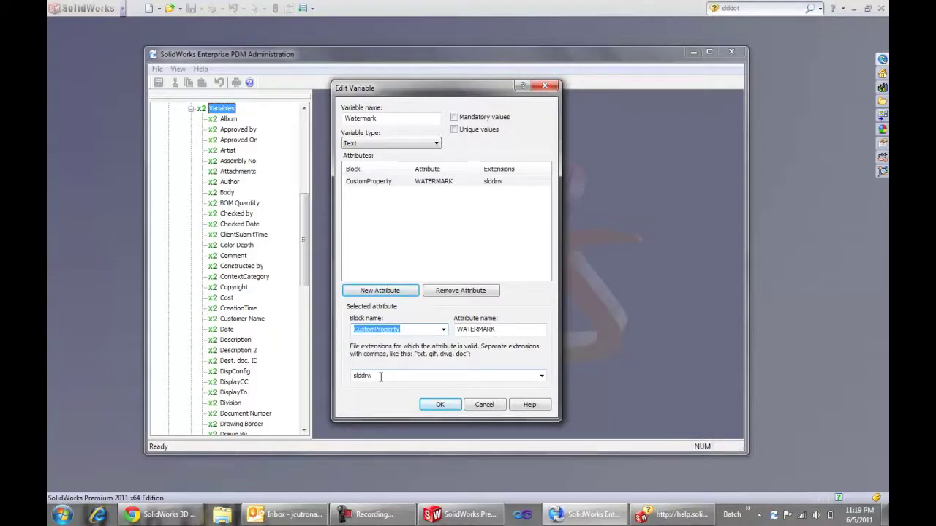
left_click(440, 405)
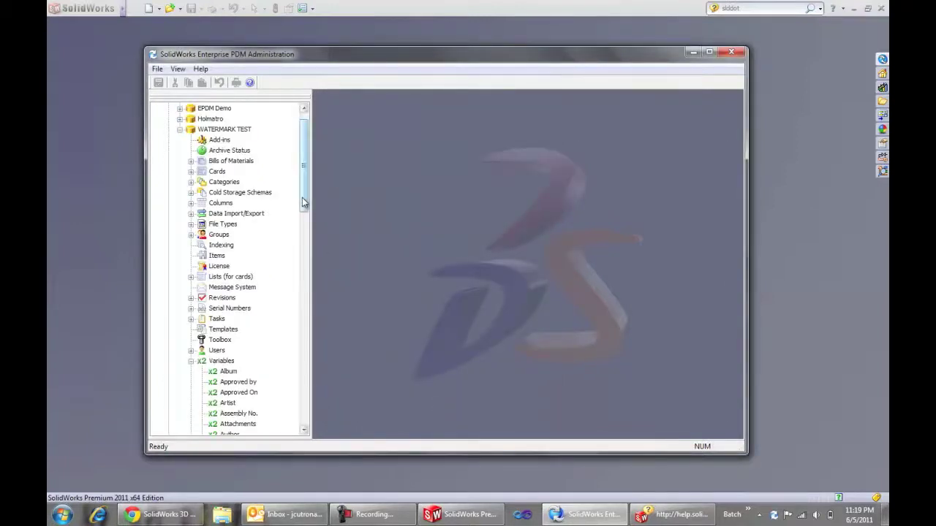
Open the Default Workflow maximized and bring up Submit for approval's transition properties.
left_click_drag(304, 203, 312, 411)
left_click(191, 392)
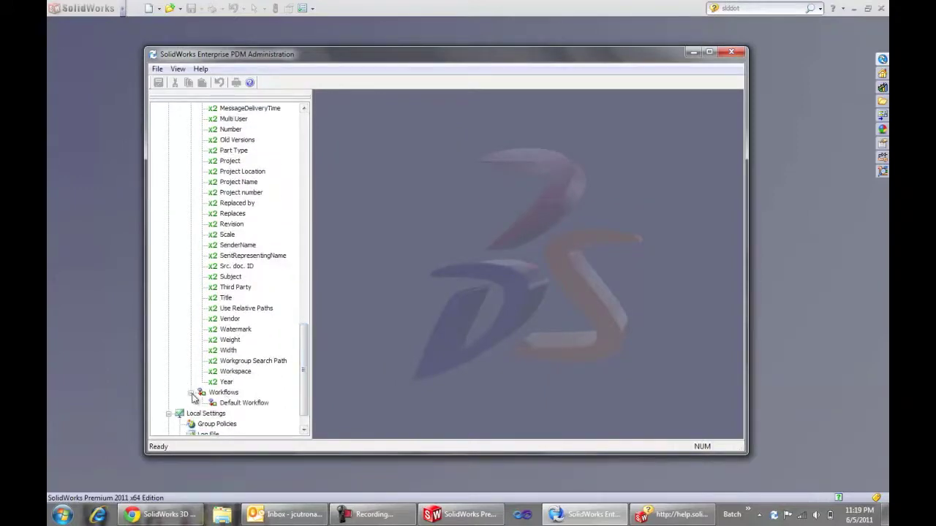
double_click(243, 403)
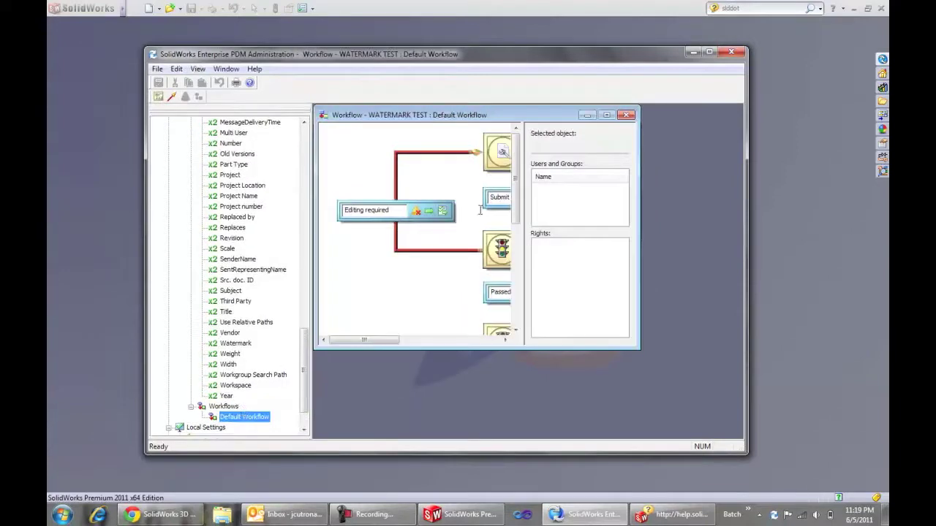
left_click(606, 115)
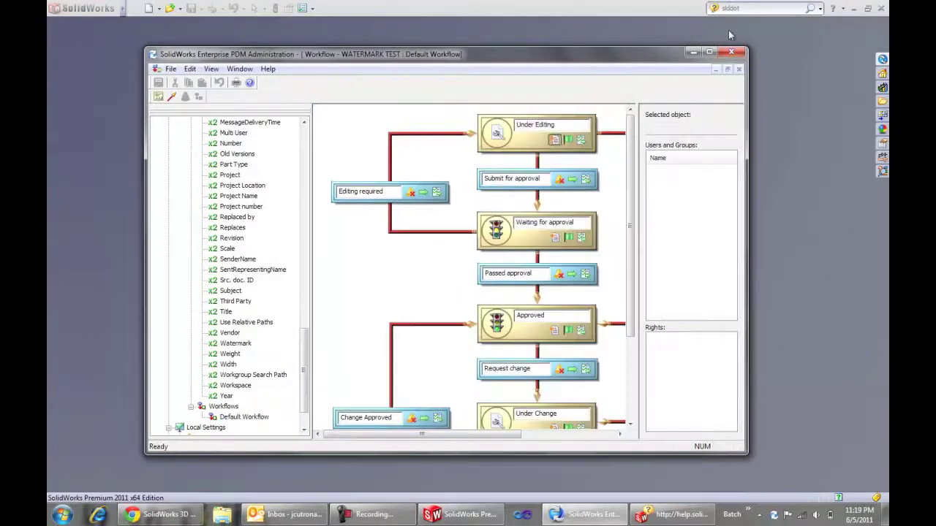
left_click(709, 52)
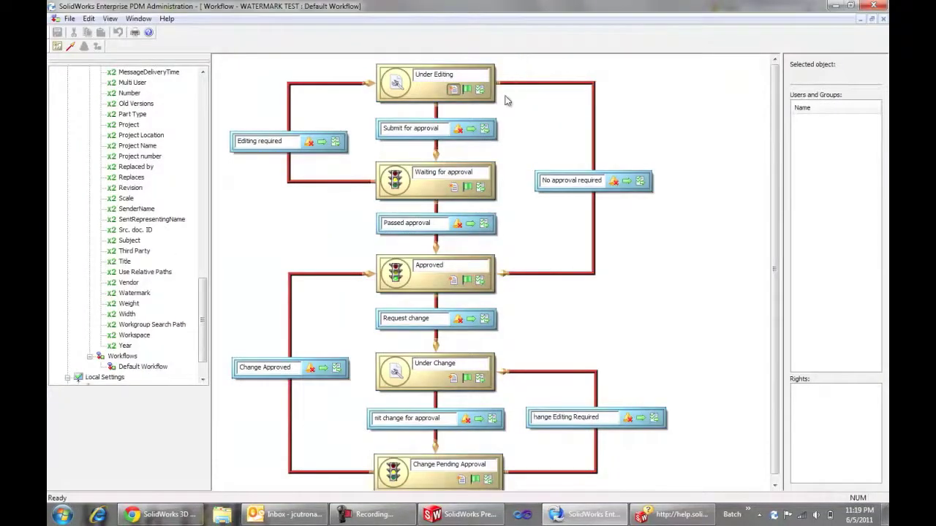
double_click(486, 130)
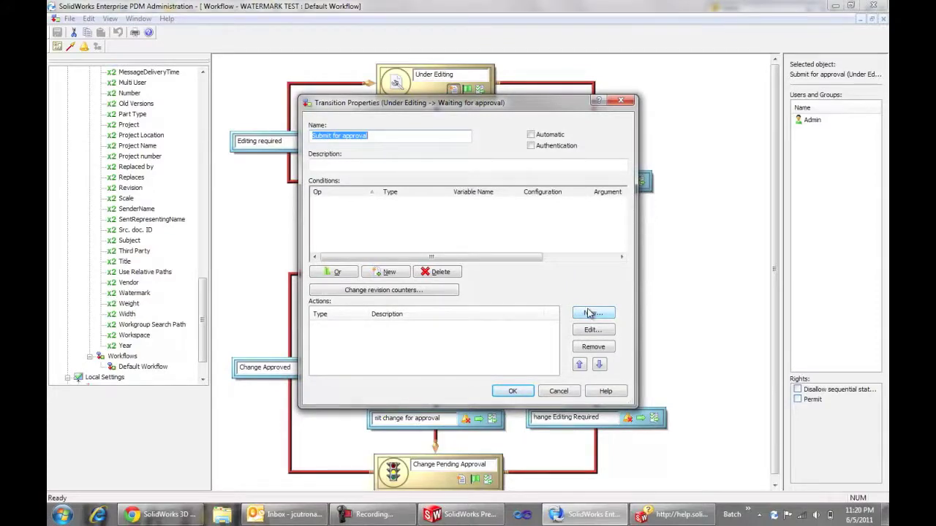
Add a Set Variable action to Submit for approval: Watermark = PENDING, configuration @.
left_click(591, 315)
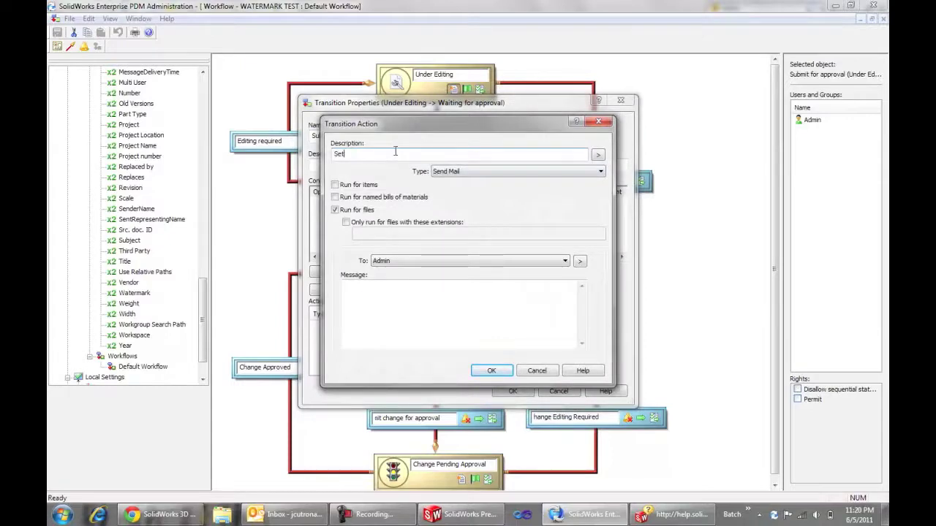
type("Variable ")
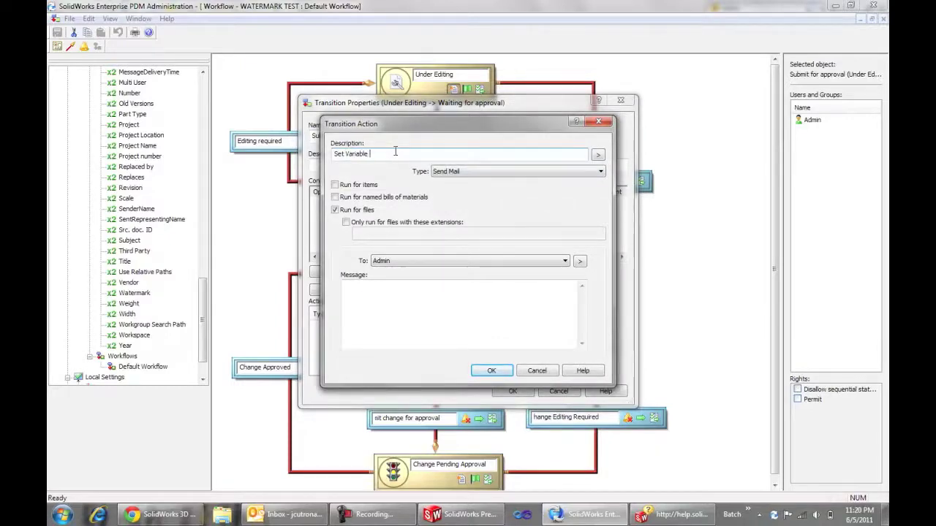
type("\"WATERMARK\" to \"PENDING")
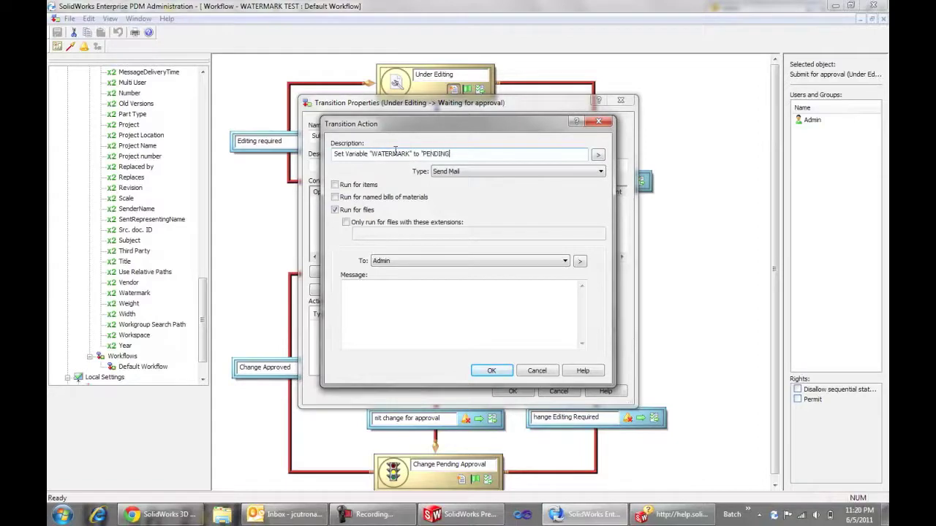
type("\"")
left_click(455, 172)
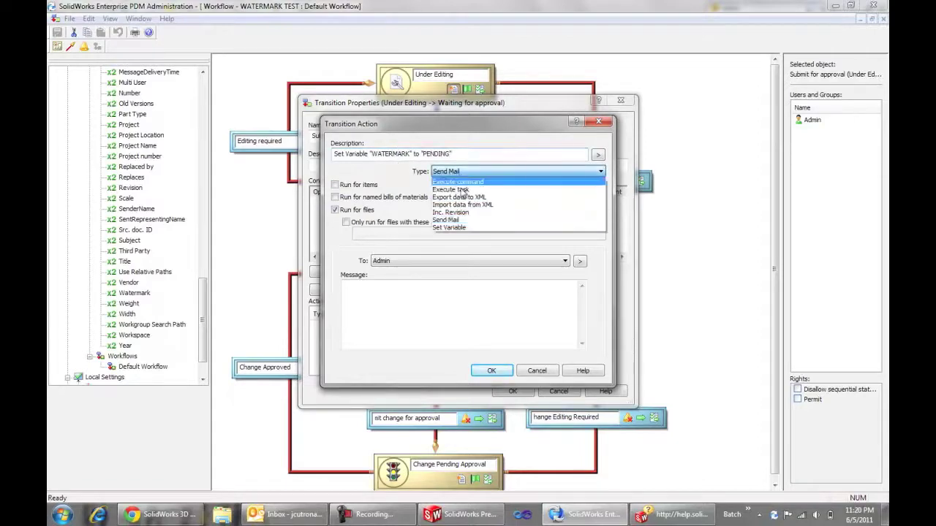
left_click(455, 228)
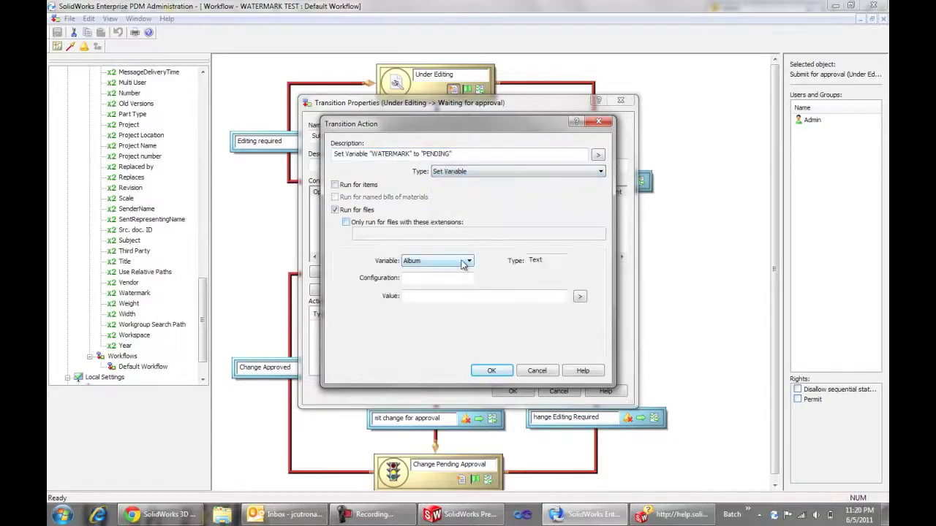
left_click(467, 261)
left_click_drag(470, 292, 477, 413)
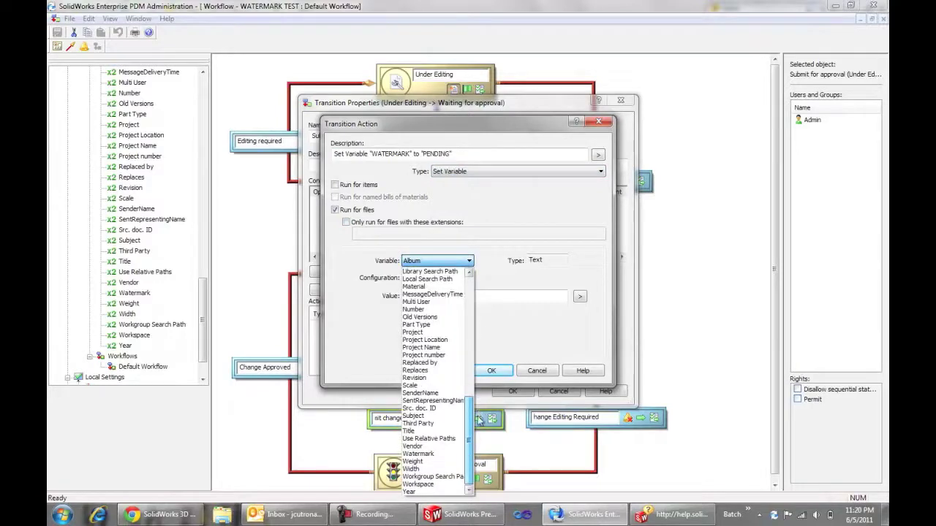
left_click(439, 455)
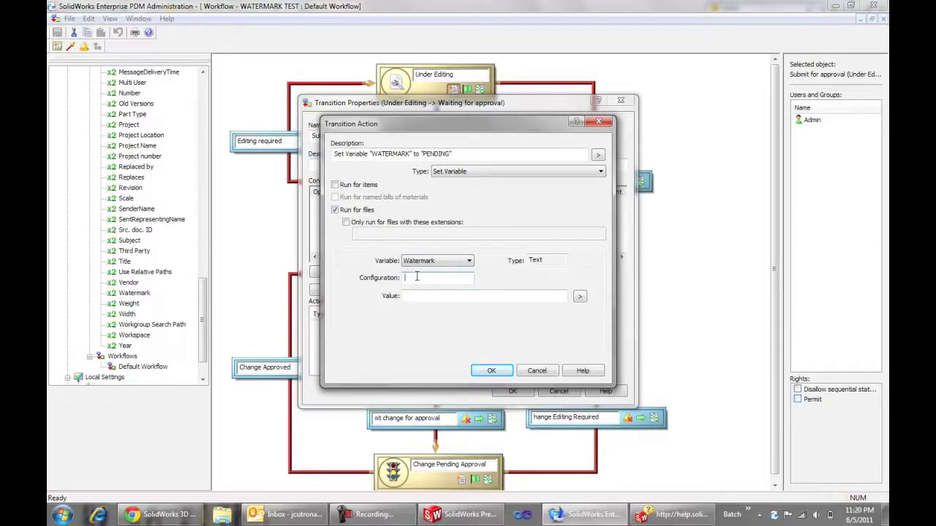
type("@")
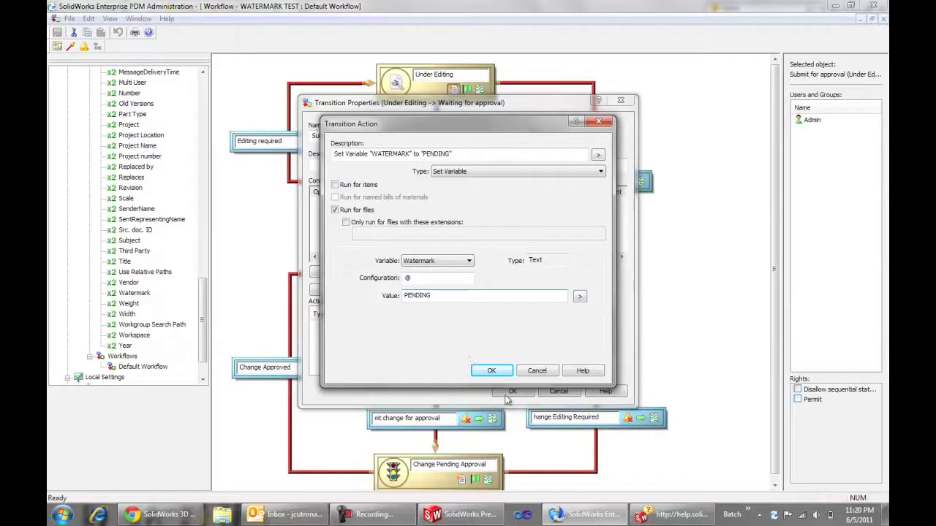
left_click(491, 371)
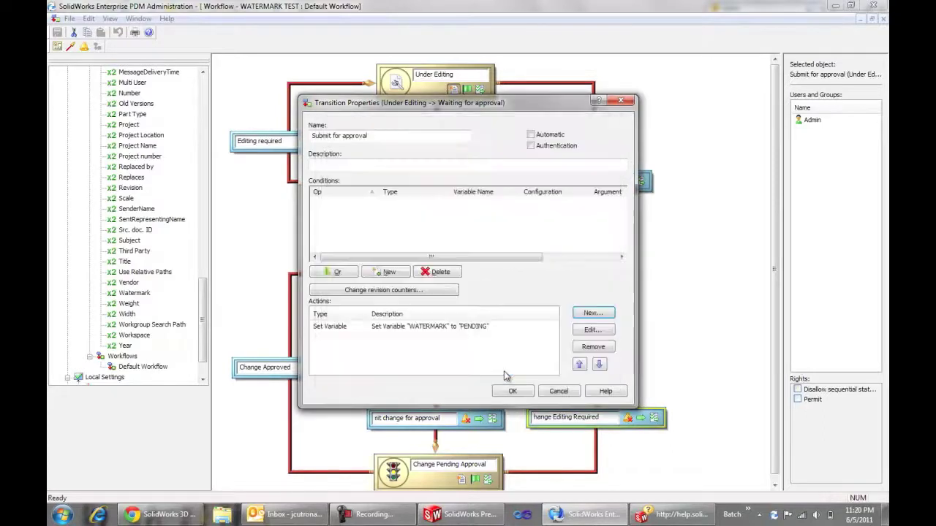
left_click(519, 393)
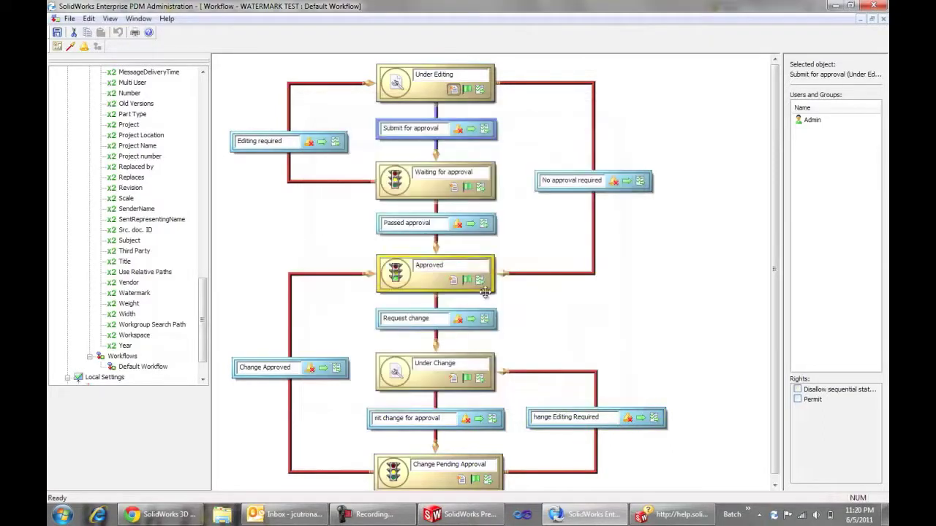
Add a Set Variable action to Passed approval setting Watermark to APPROVED, configuration @.
double_click(488, 224)
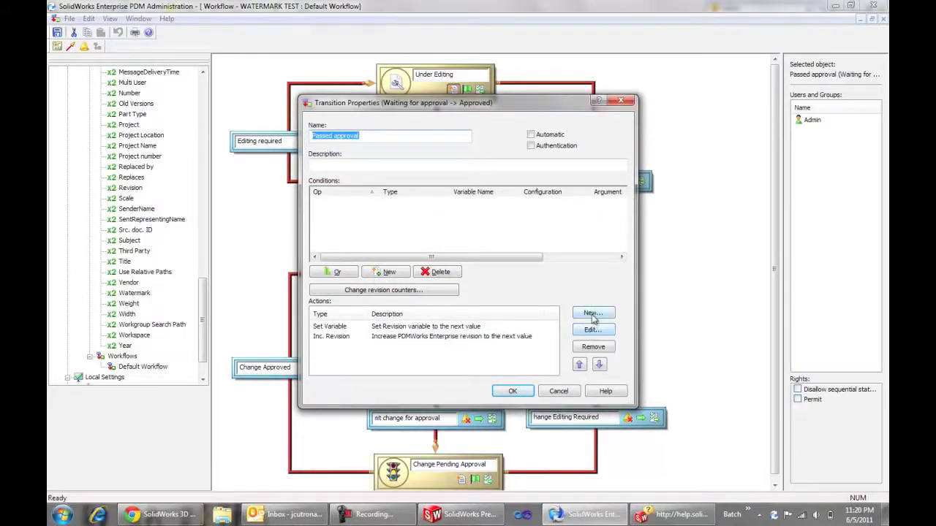
left_click(592, 312)
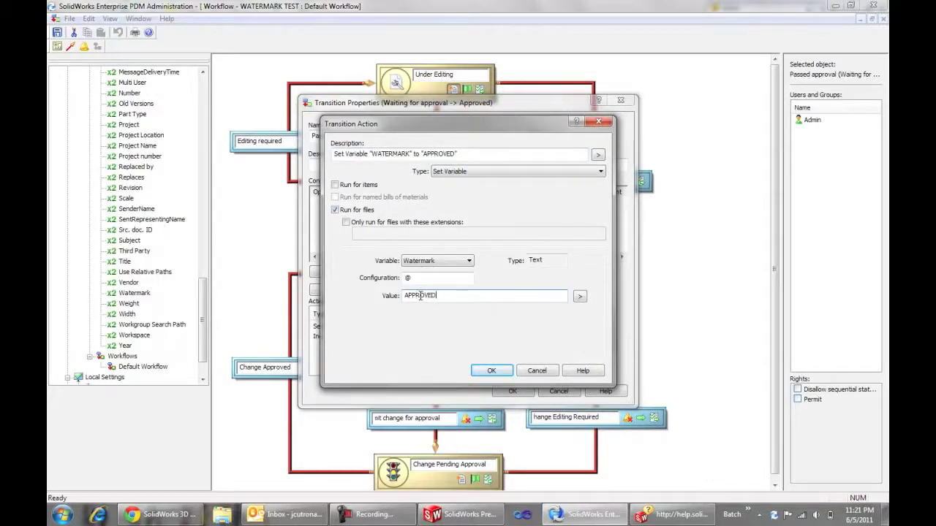
left_click(503, 370)
left_click(513, 391)
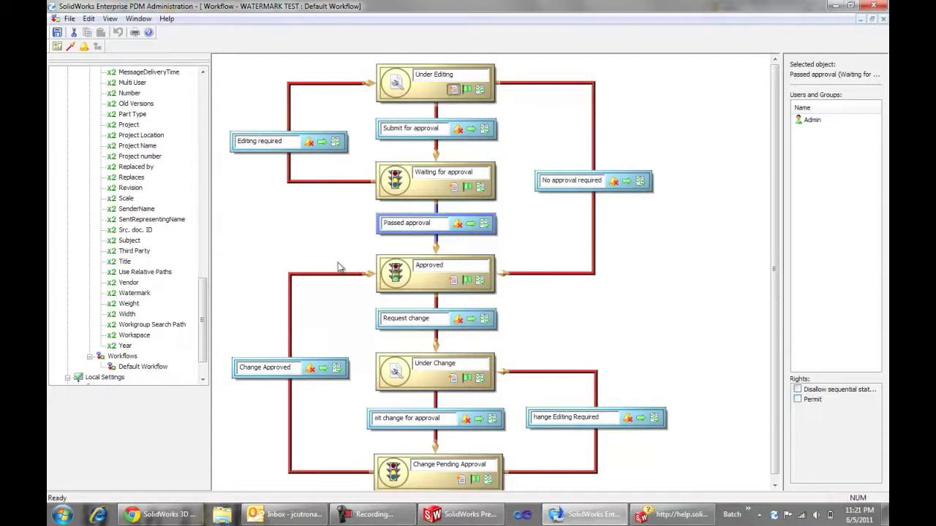
Open the SolidWorks Drawing Card from the vault's file cards for editing.
left_click_drag(204, 318, 205, 111)
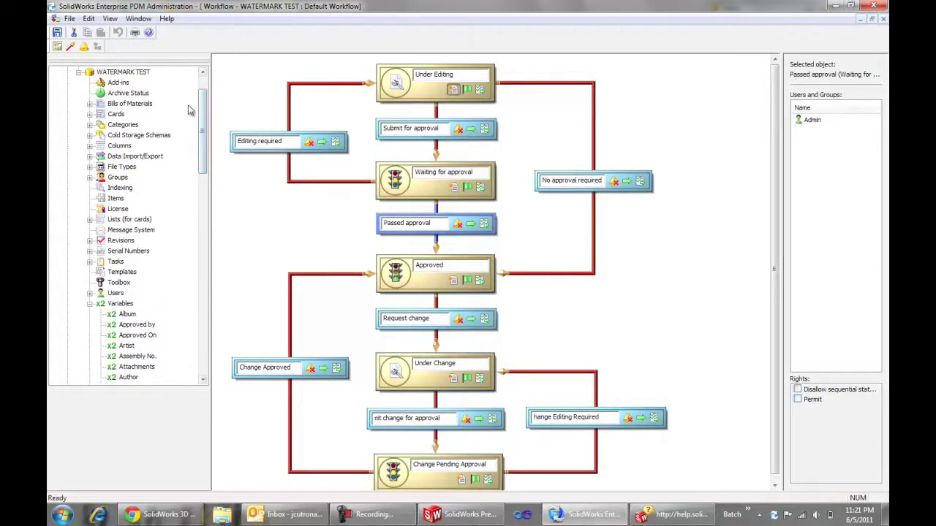
left_click(90, 115)
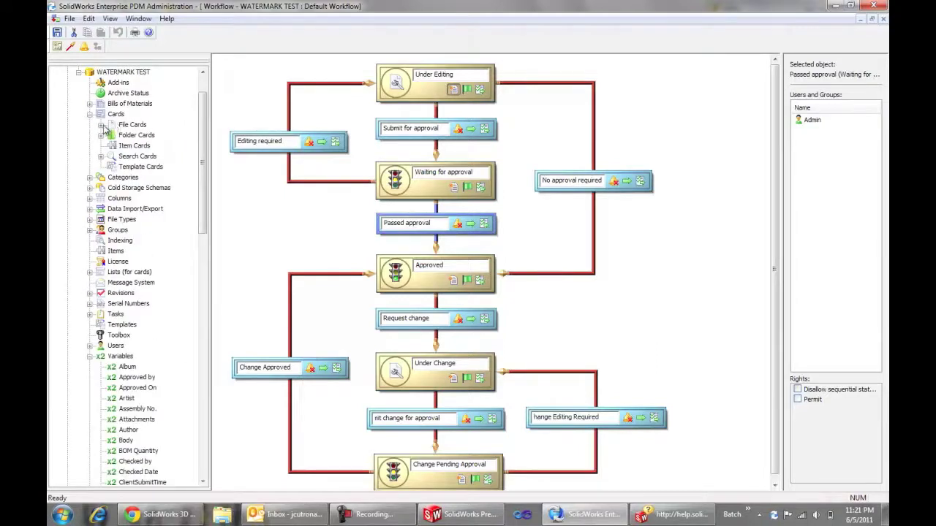
left_click(102, 125)
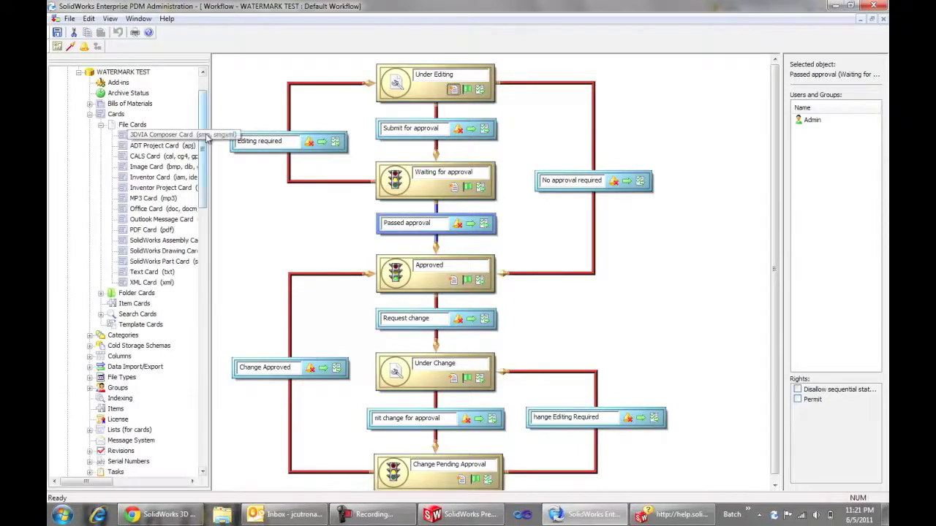
scroll(207, 148, "down", 2)
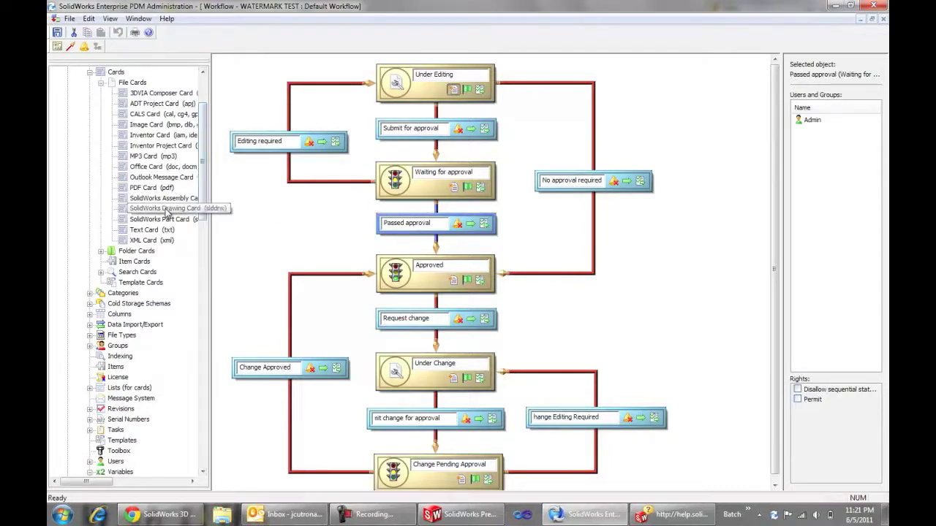
double_click(167, 212)
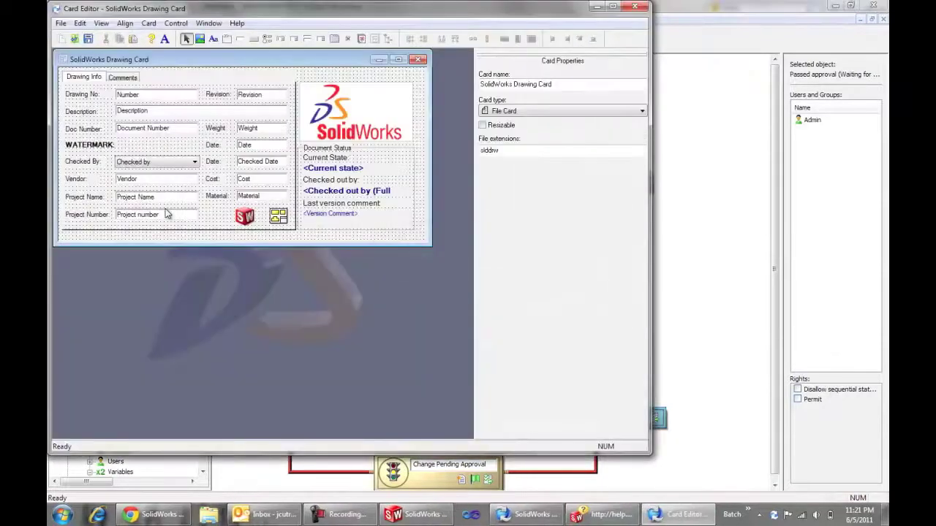
Draw an edit box beside the WATERMARK label bound to the Watermark variable.
left_click(241, 38)
left_click_drag(122, 148, 200, 152)
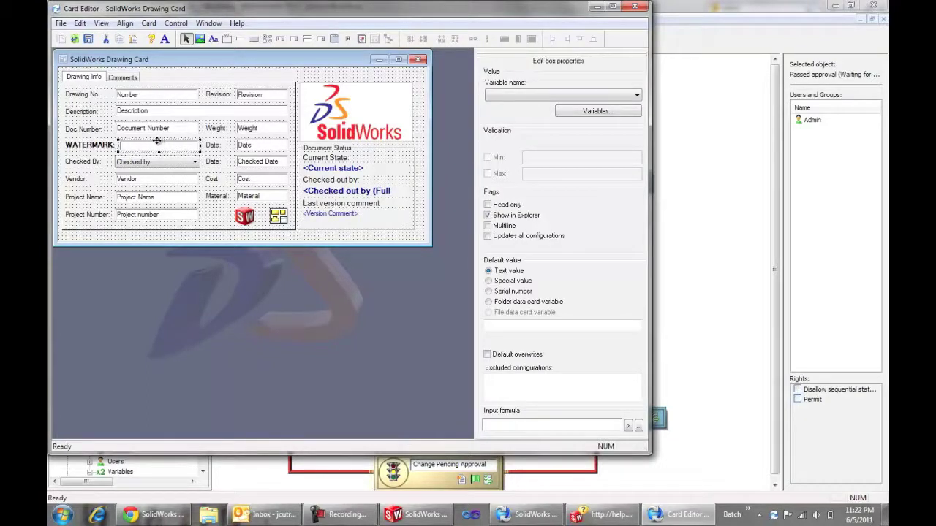
left_click(545, 100)
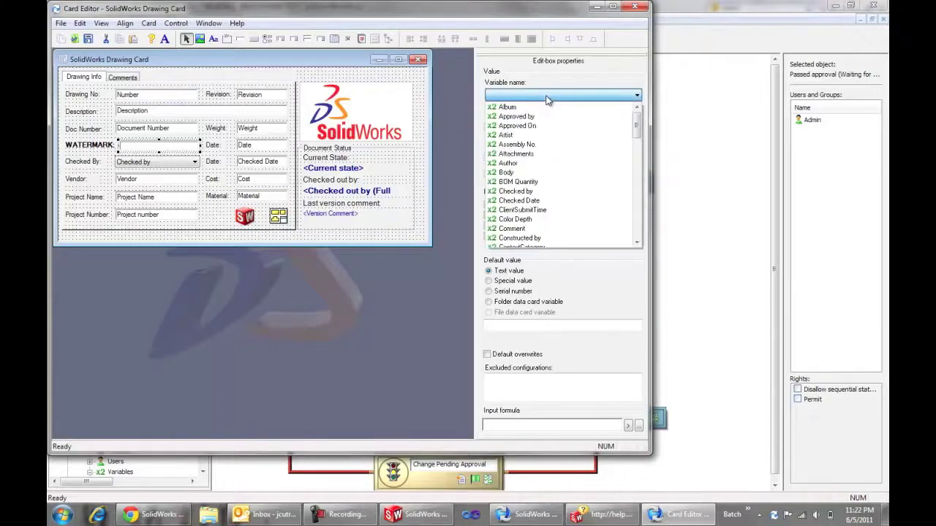
left_click_drag(637, 124, 640, 228)
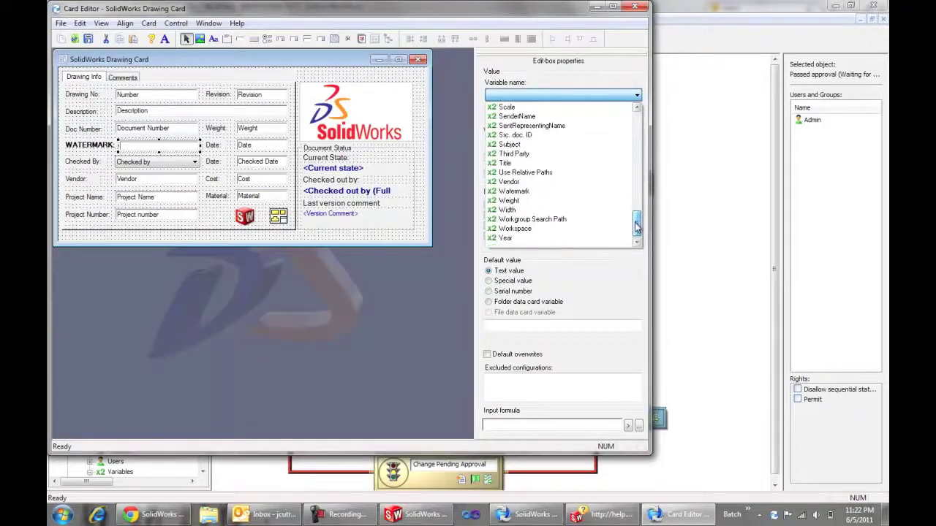
left_click(555, 192)
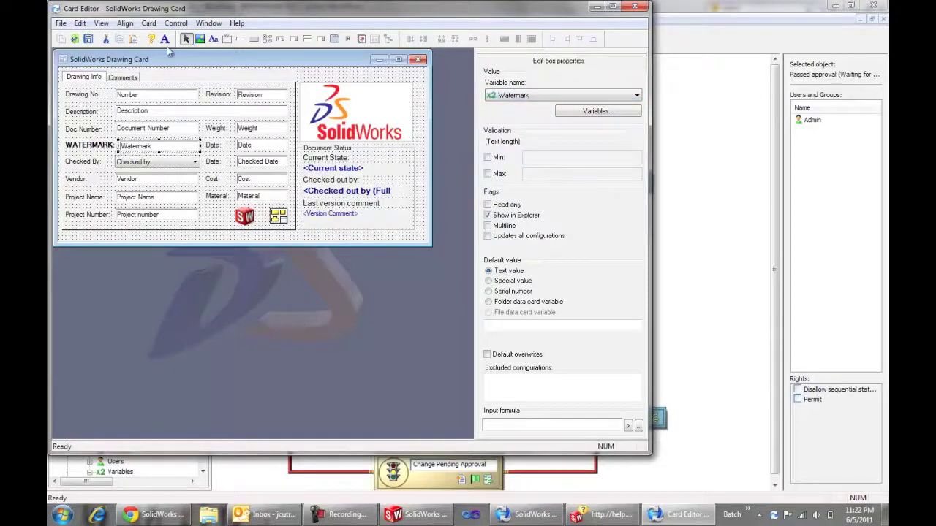
Make the field's font bold, then save and close the drawing card.
left_click(164, 38)
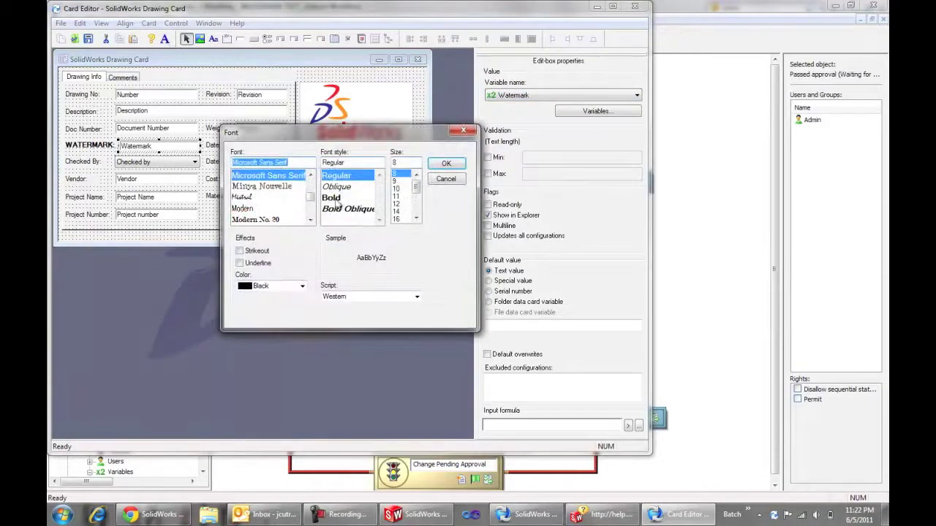
left_click(331, 198)
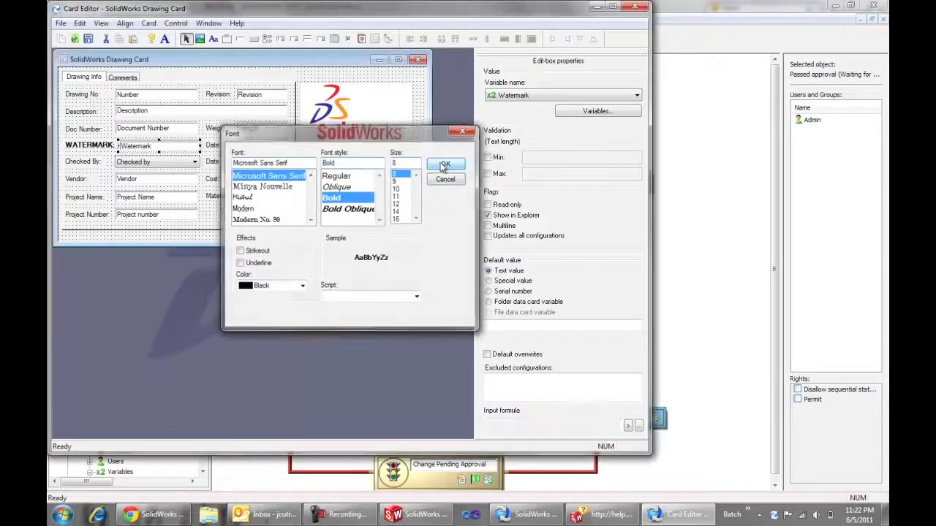
left_click(444, 164)
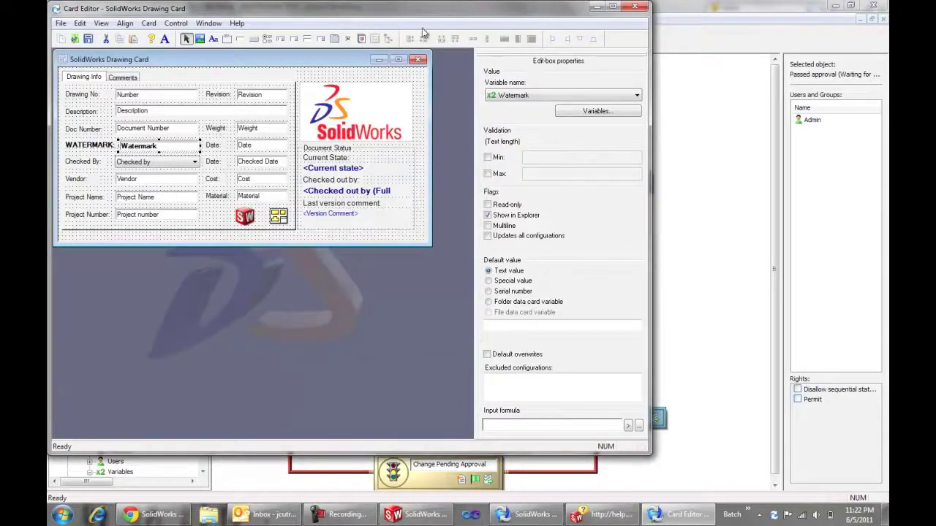
left_click(88, 38)
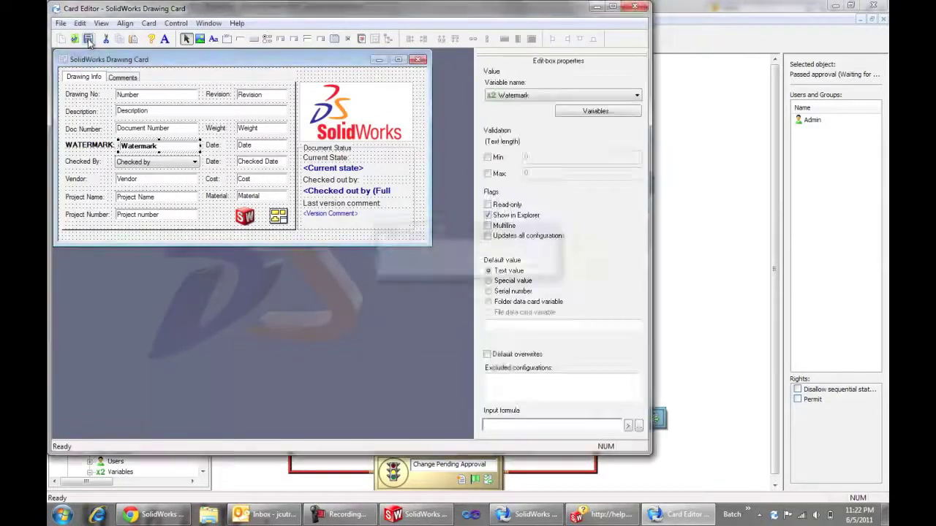
left_click(635, 6)
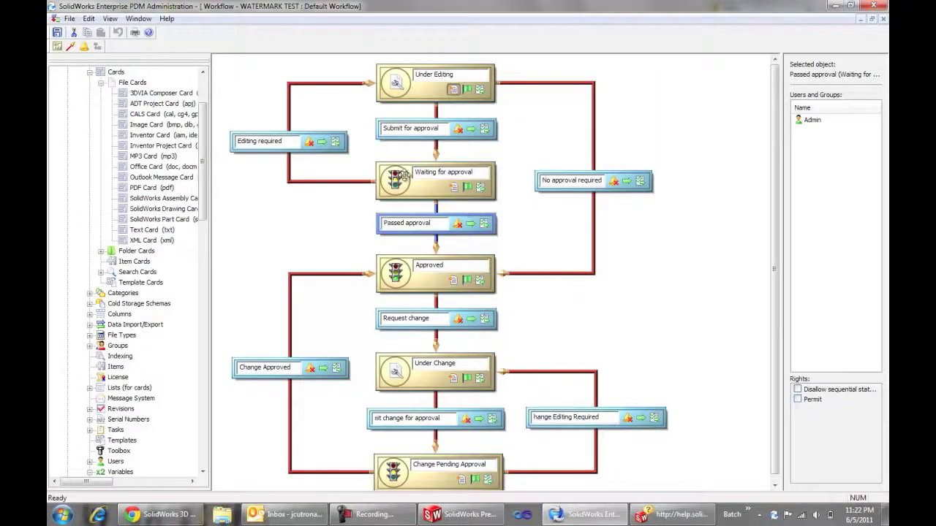
Save the updated workflow in PDM Administration.
left_click(57, 32)
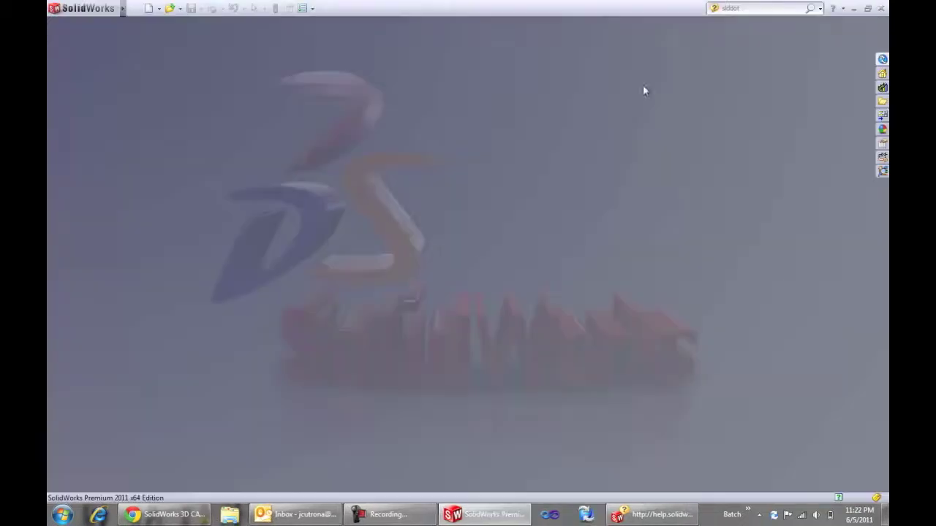
Create a new drawing from the WATERMARK TEST template on the Desktop tab.
left_click(148, 9)
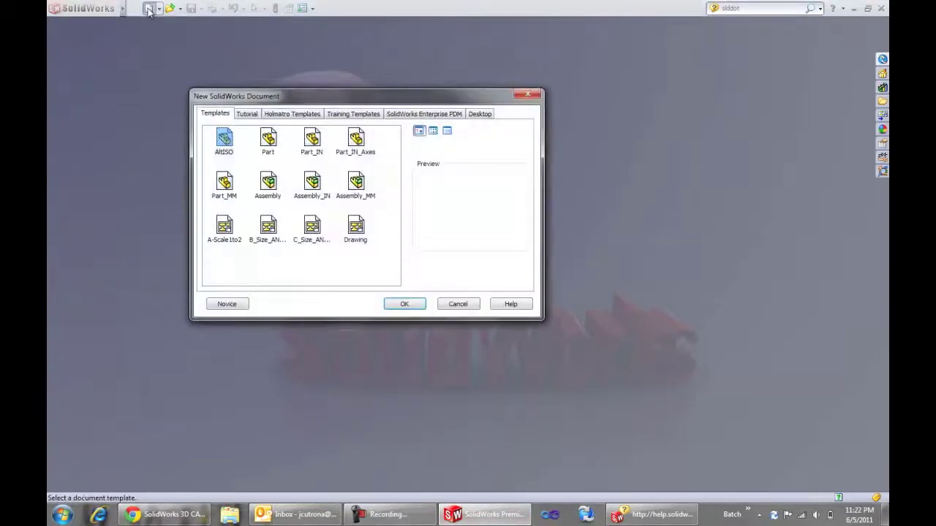
left_click(481, 117)
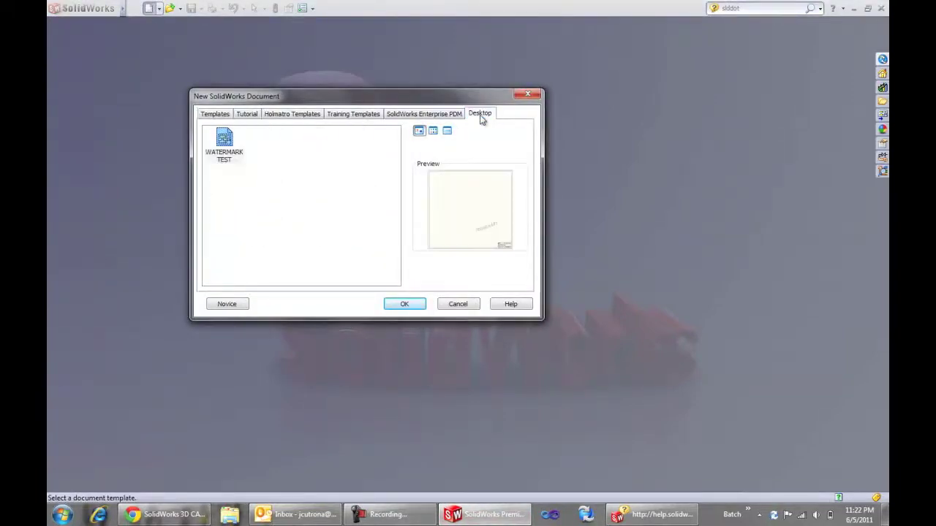
double_click(223, 139)
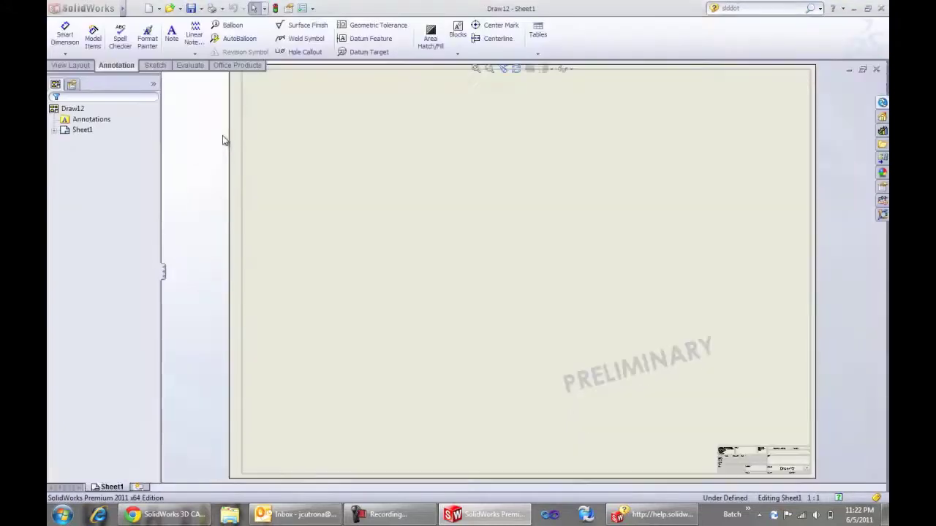
Insert a model view and a projected view of _SW-002765.sldprt from the Race to Production Repaired folder.
left_click(73, 66)
left_click(91, 37)
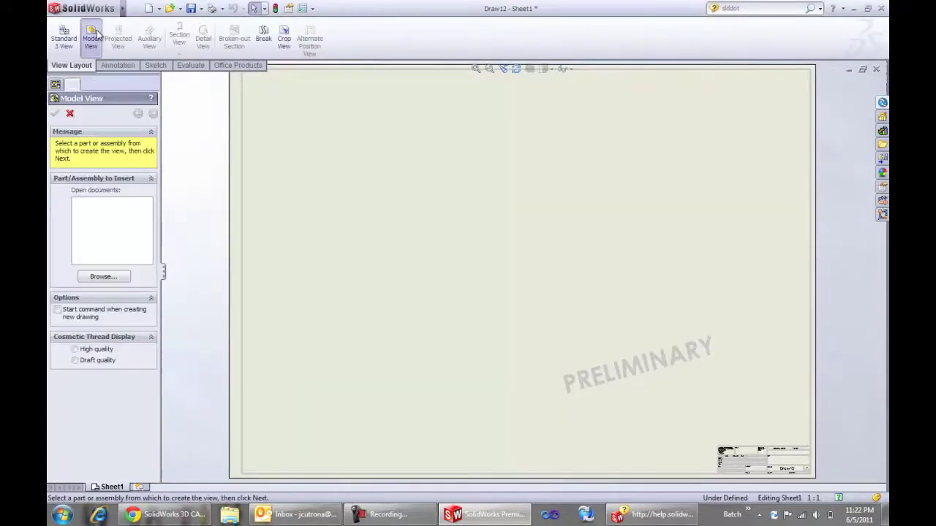
left_click(95, 275)
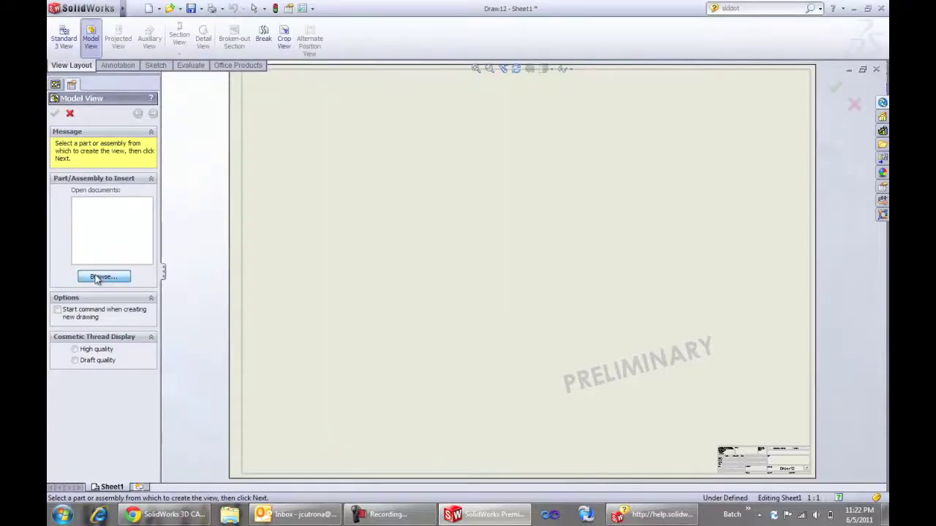
double_click(378, 176)
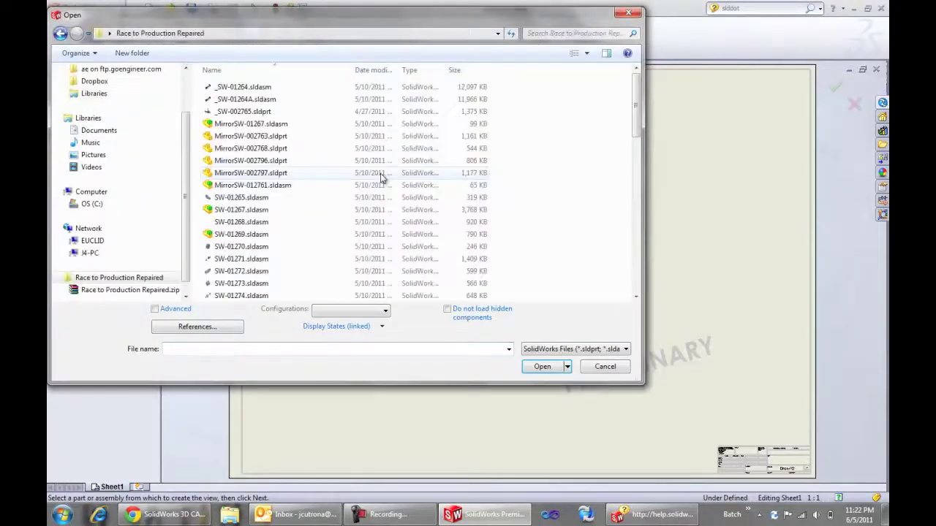
double_click(271, 114)
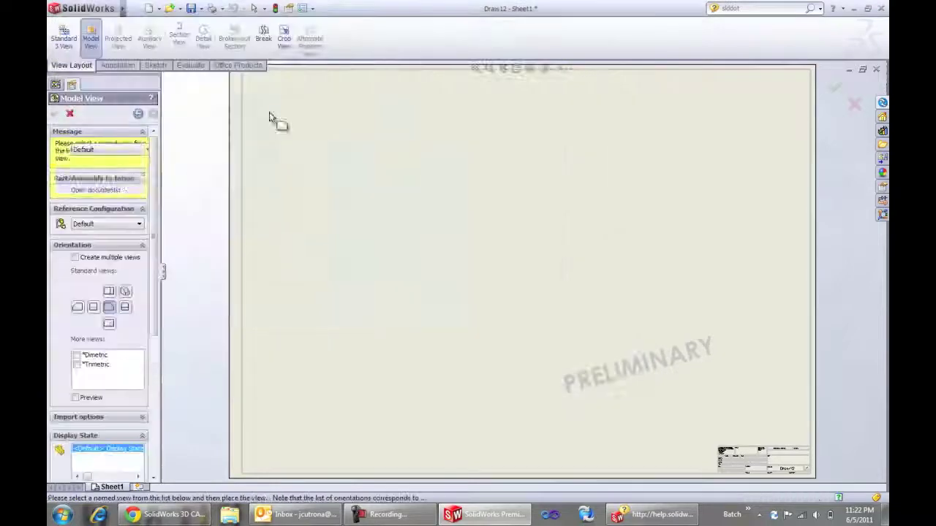
left_click(399, 162)
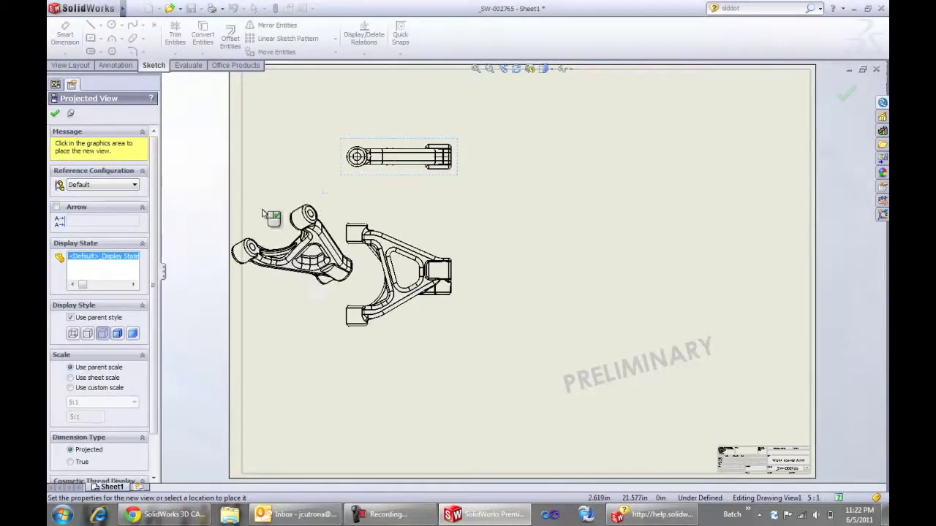
key("Escape")
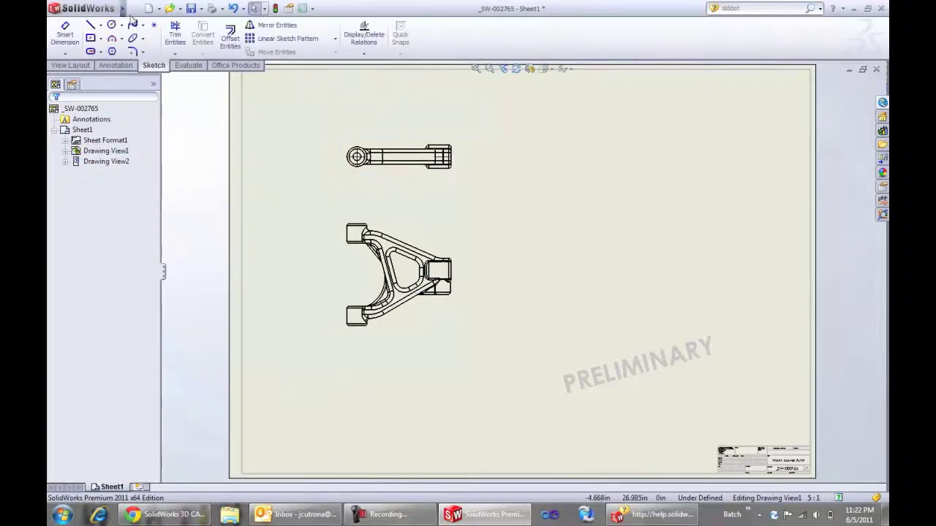
Save the drawing into the New drawings folder of the WATERMARK TEST vault on C:.
left_click(135, 8)
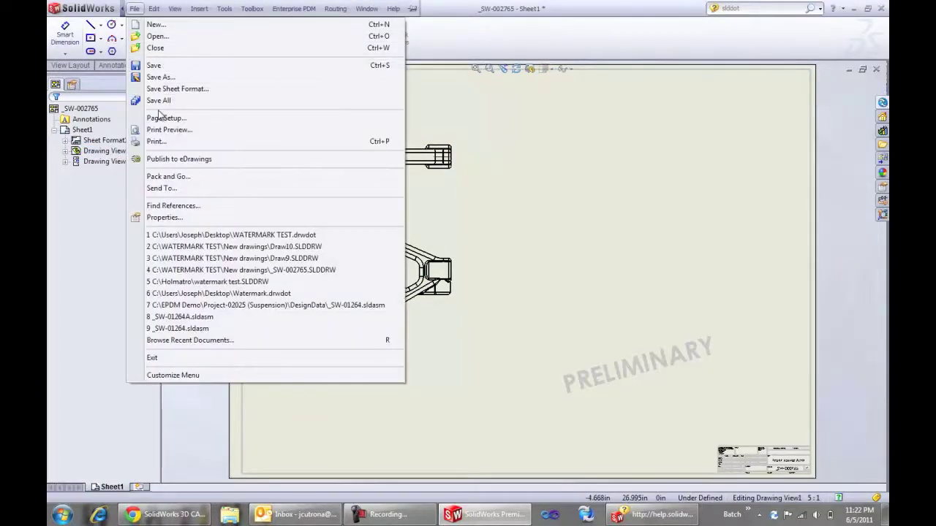
left_click(167, 78)
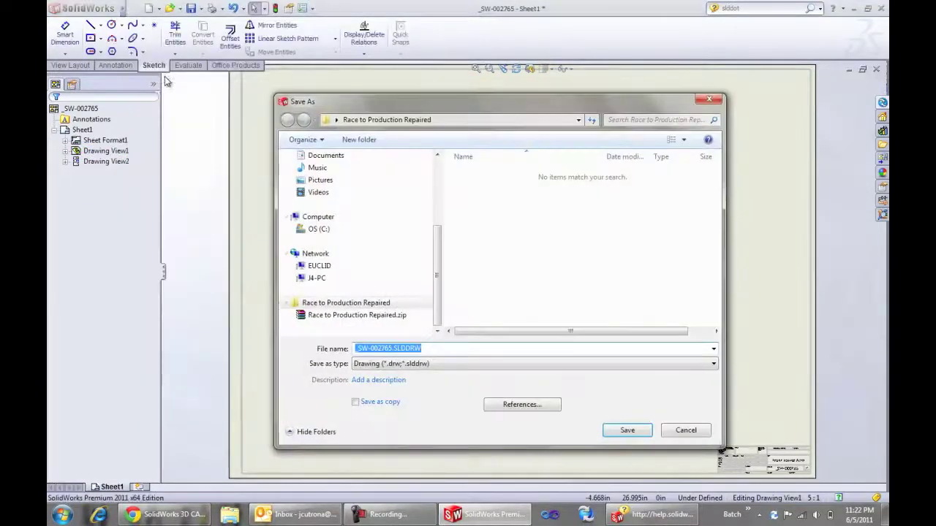
left_click(335, 219)
left_click(321, 230)
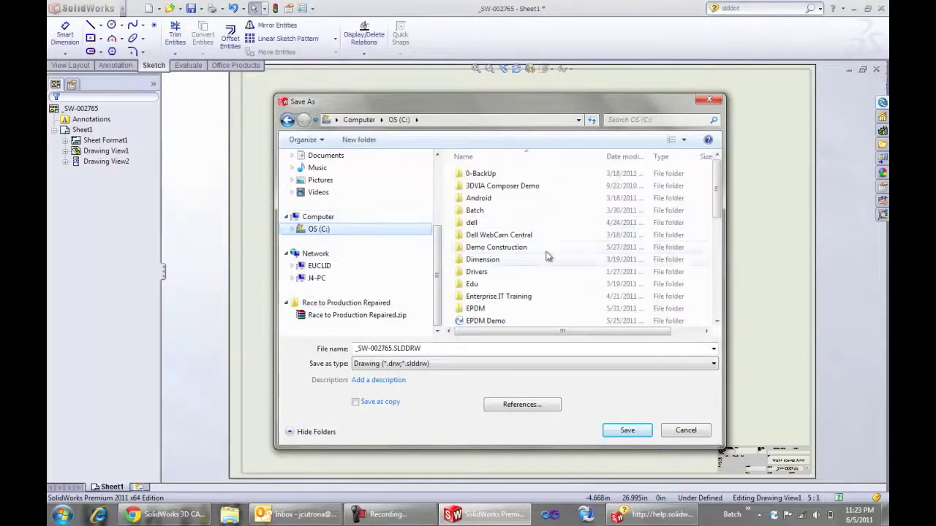
left_click_drag(718, 175, 717, 276)
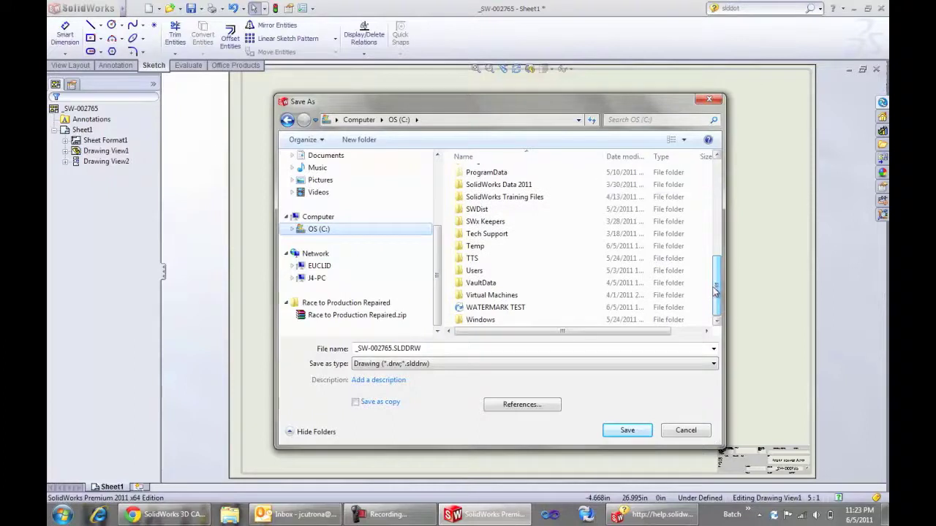
left_click(528, 310)
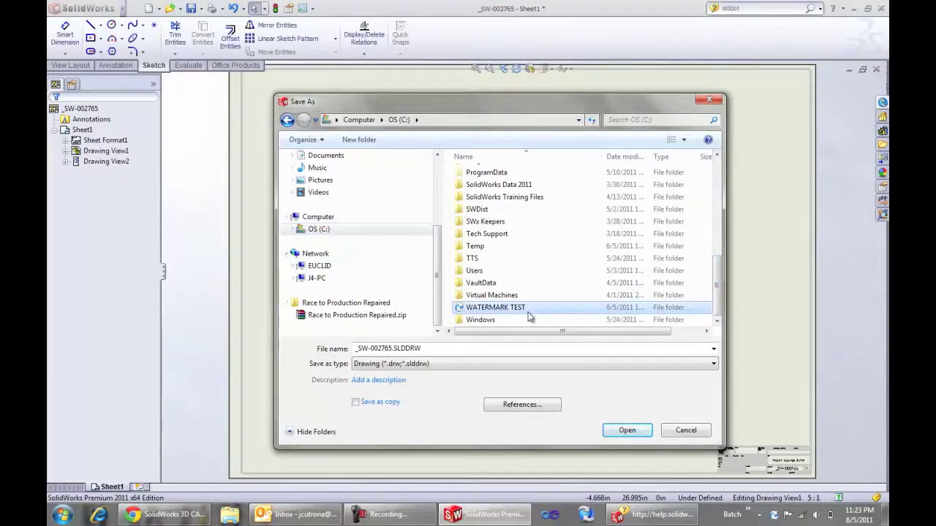
double_click(522, 310)
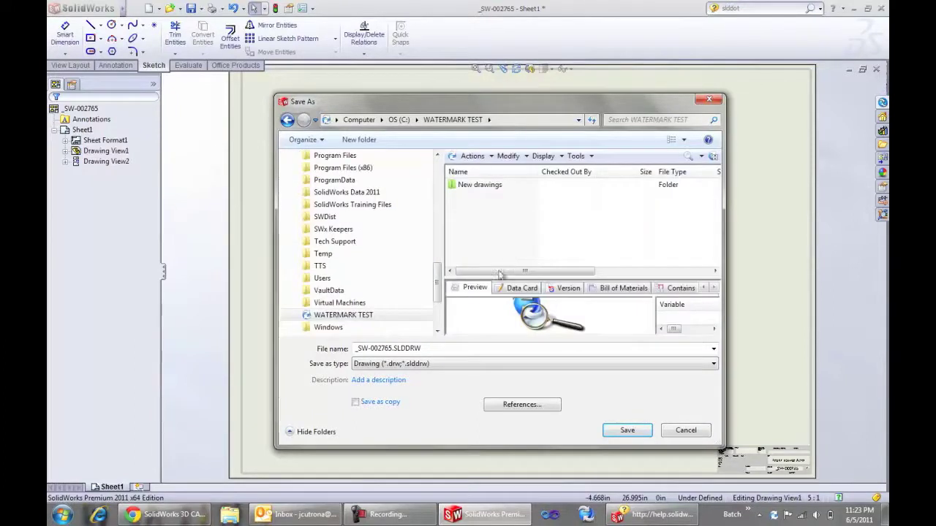
double_click(476, 187)
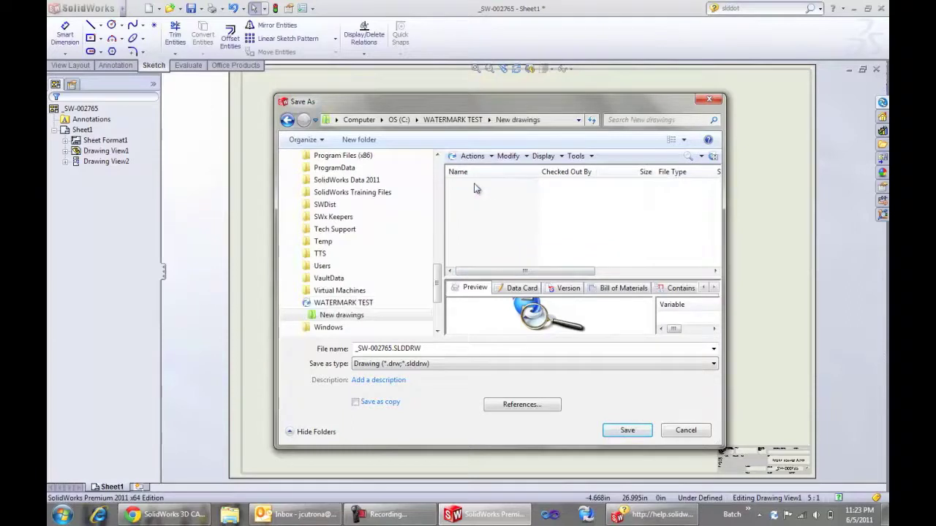
left_click(617, 436)
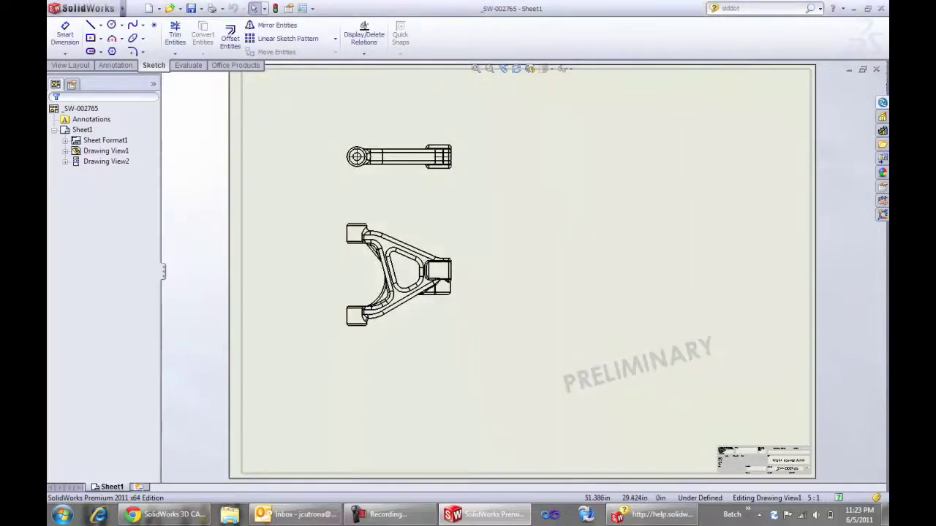
Check the drawing into the vault from the Enterprise PDM task pane.
left_click(880, 105)
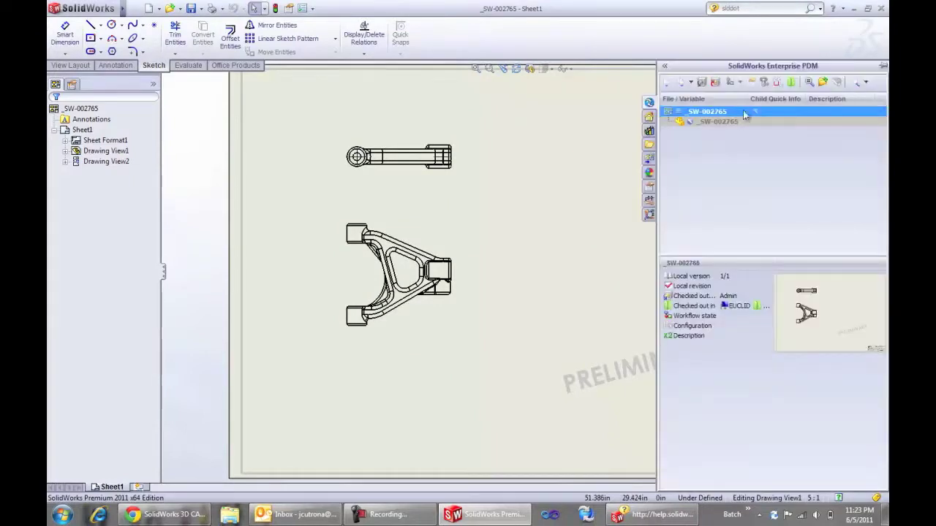
left_click(715, 85)
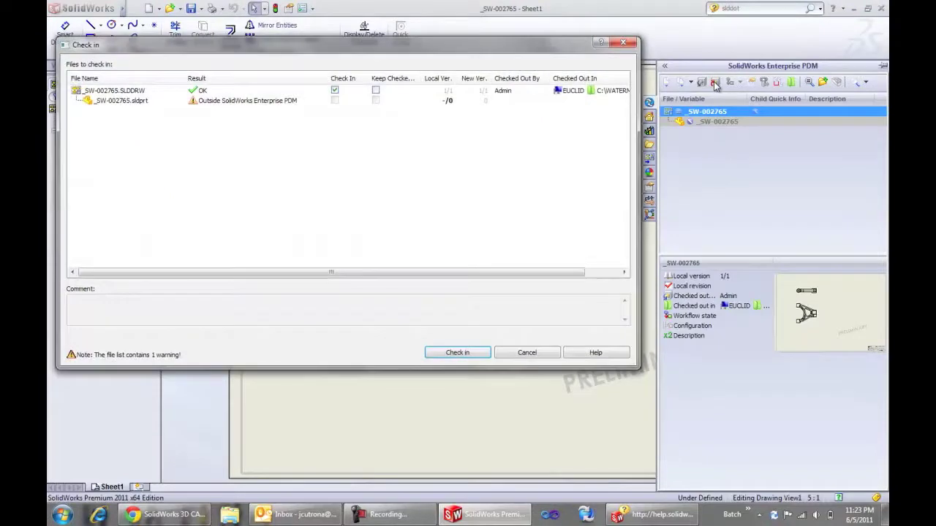
left_click(485, 355)
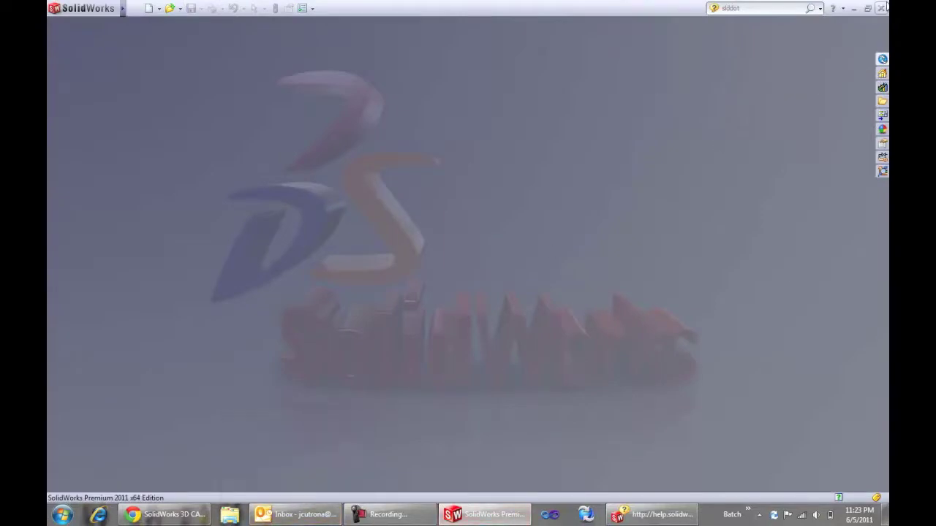
Quit SolidWorks, browse to C:\WATERMARK TEST\New drawings, and select _SW-002765.SLDDRW to preview it.
left_click(882, 8)
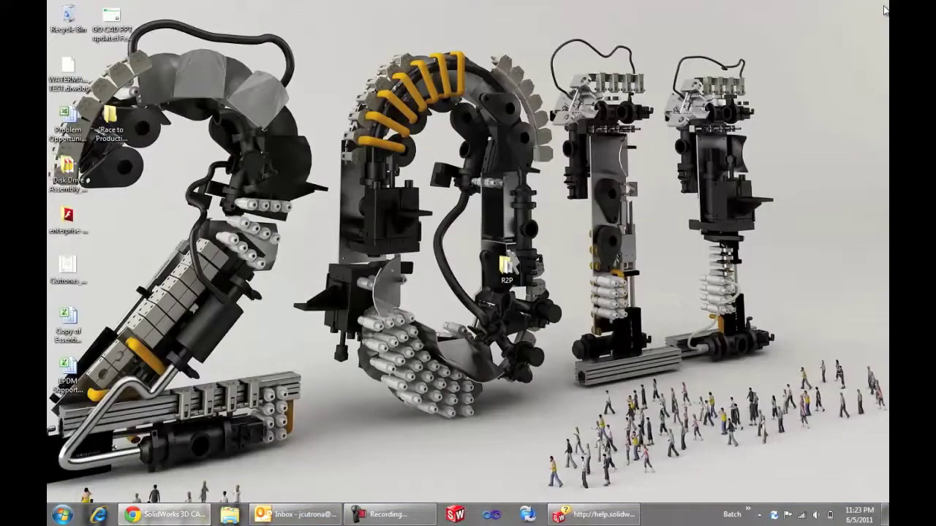
key("super+e")
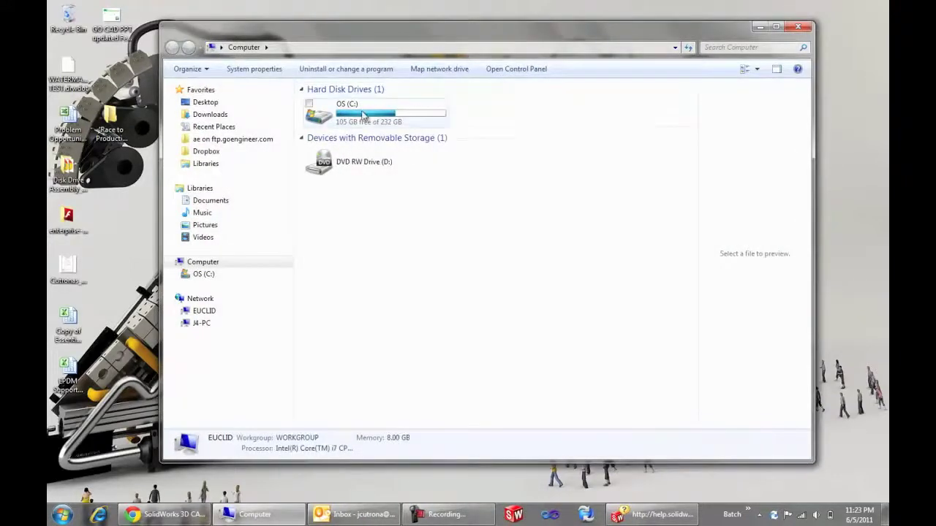
double_click(363, 116)
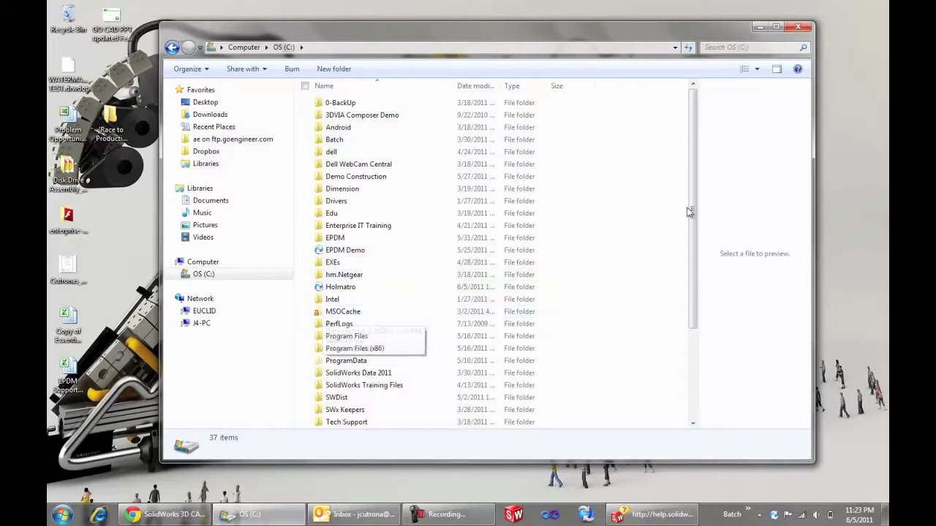
scroll(690, 211, "down", 4)
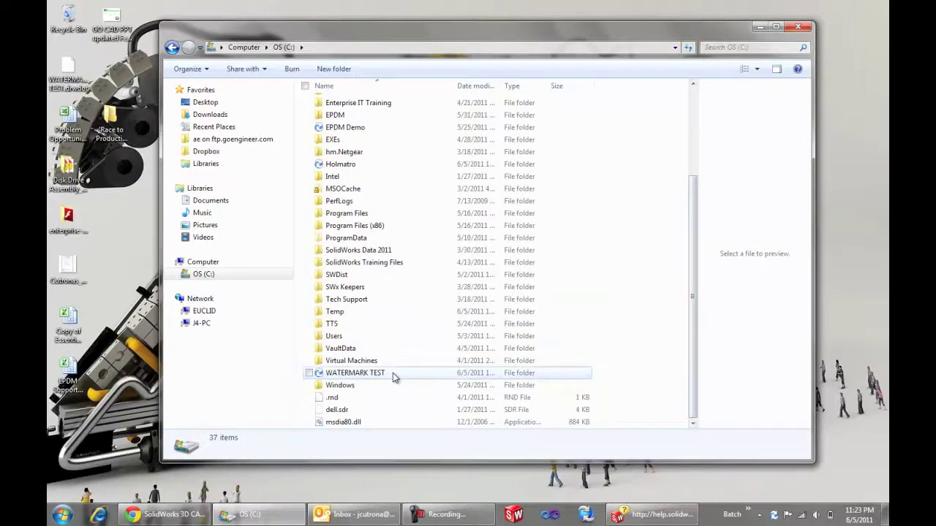
double_click(392, 373)
left_click(341, 116)
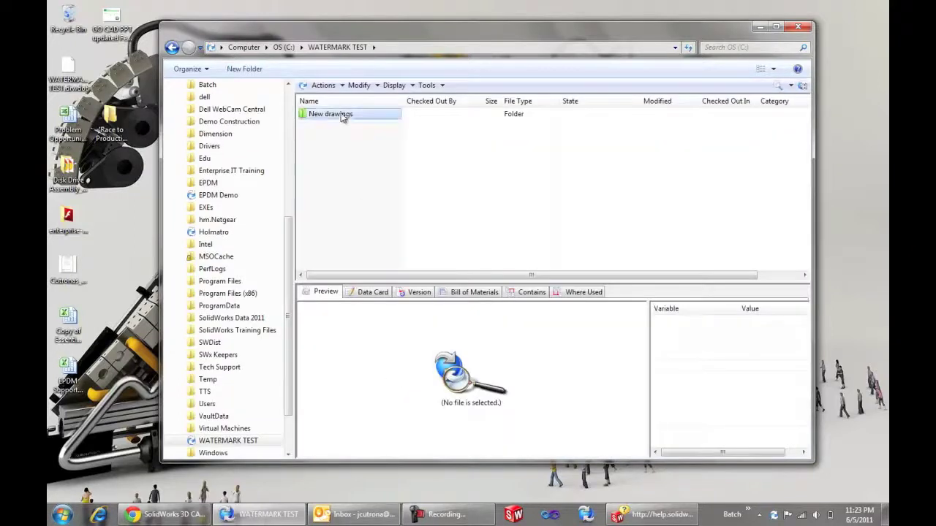
double_click(341, 115)
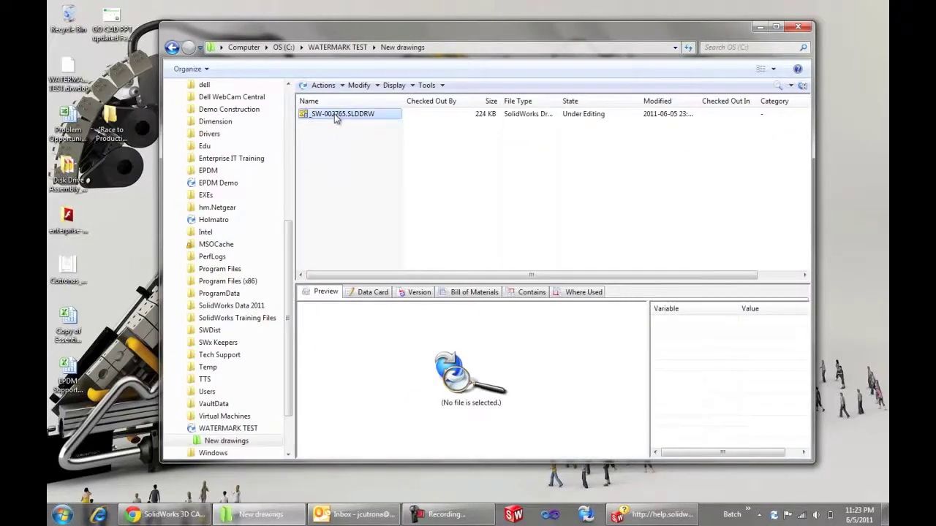
left_click(335, 118)
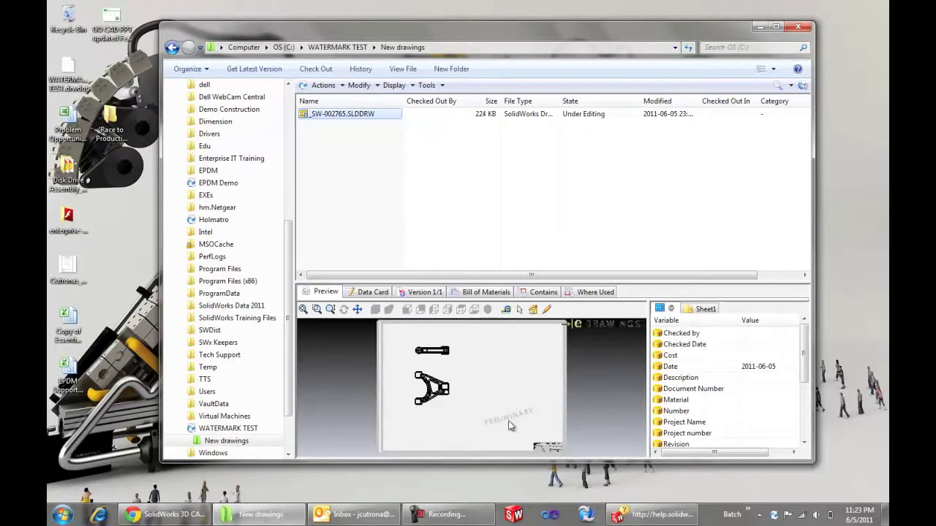
Submit the drawing for approval with the comment 'Please approve'.
right_click(343, 115)
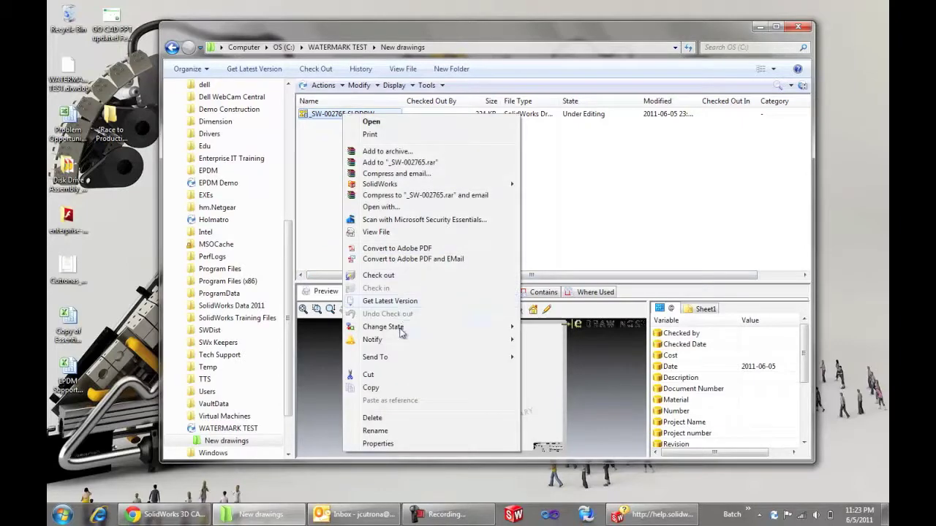
mouse_move(441, 329)
left_click(538, 339)
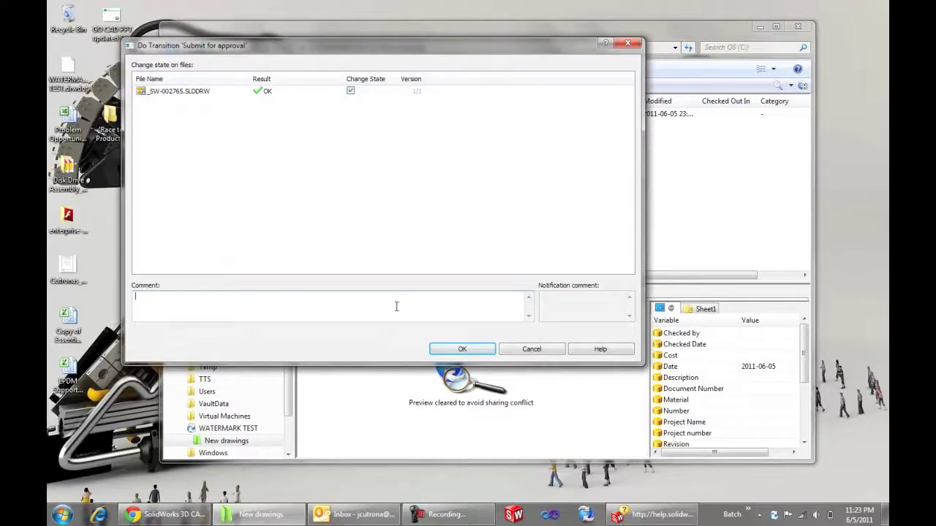
type("Please approve.")
left_click(462, 349)
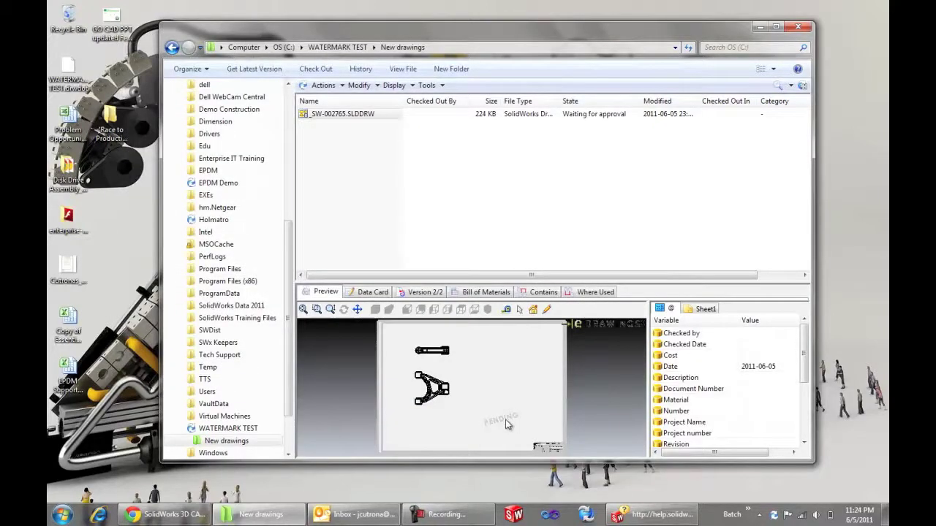
Pass the drawing through approval with the comment 'Great job' and view its data card.
right_click(337, 118)
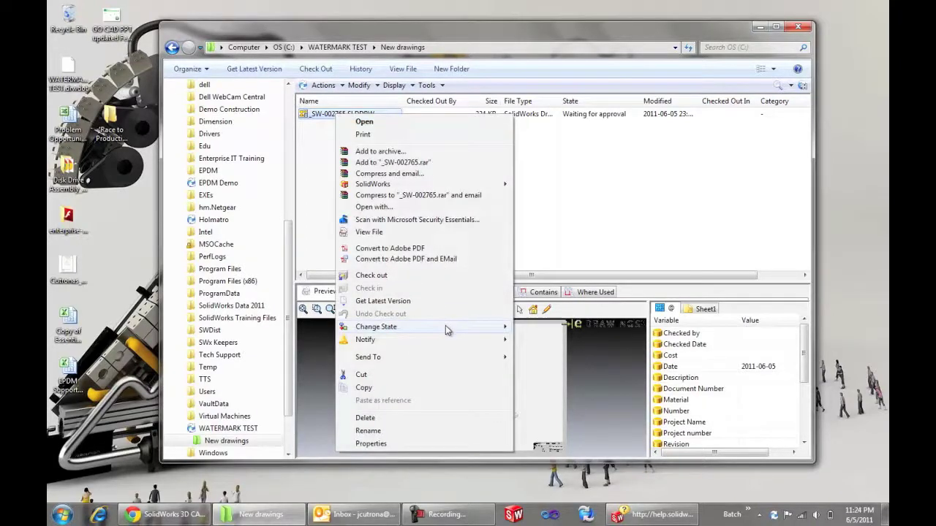
mouse_move(446, 328)
left_click(538, 339)
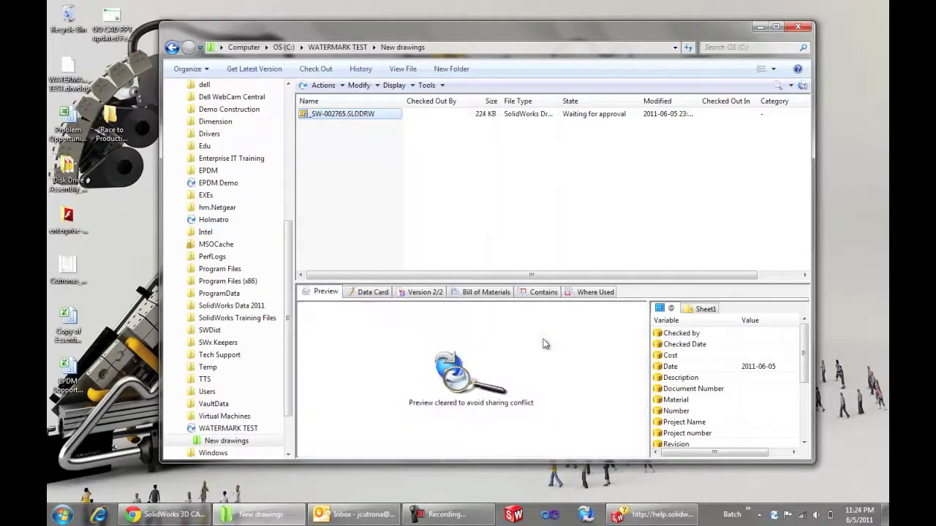
type("Great job")
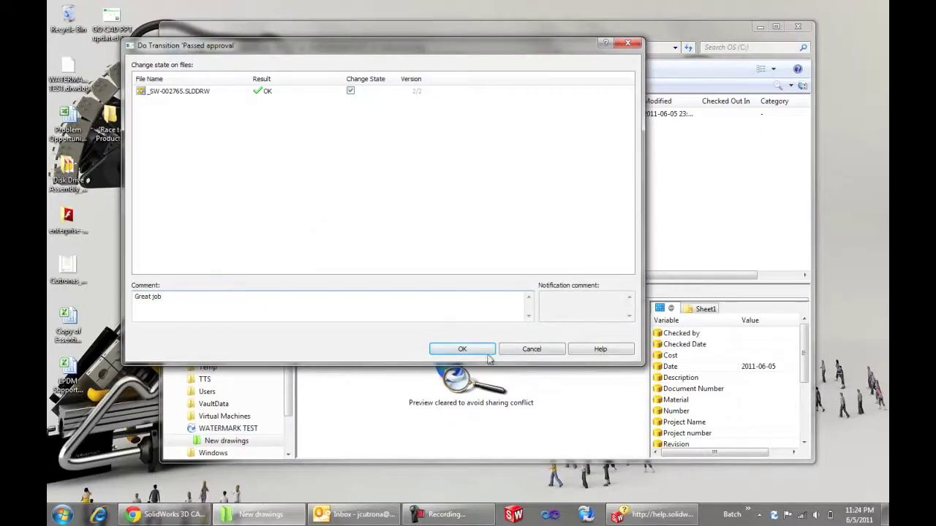
left_click(462, 350)
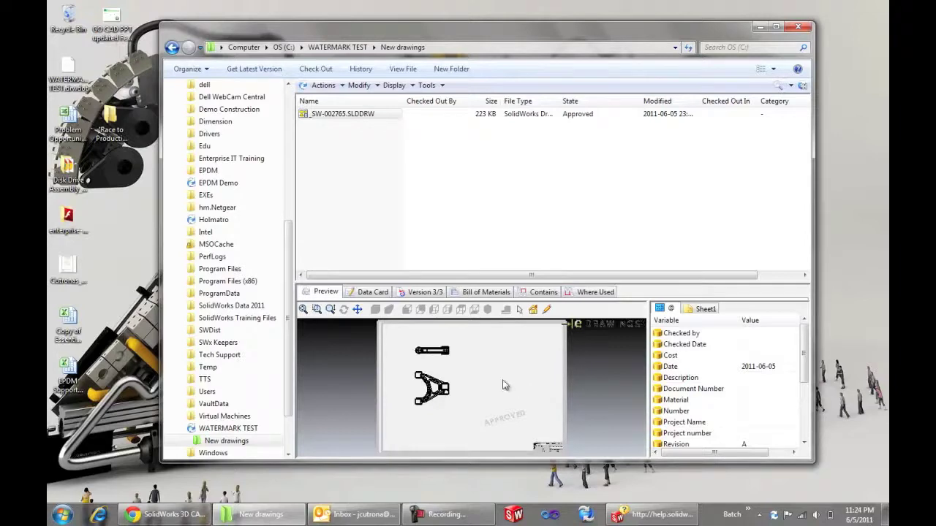
left_click(362, 292)
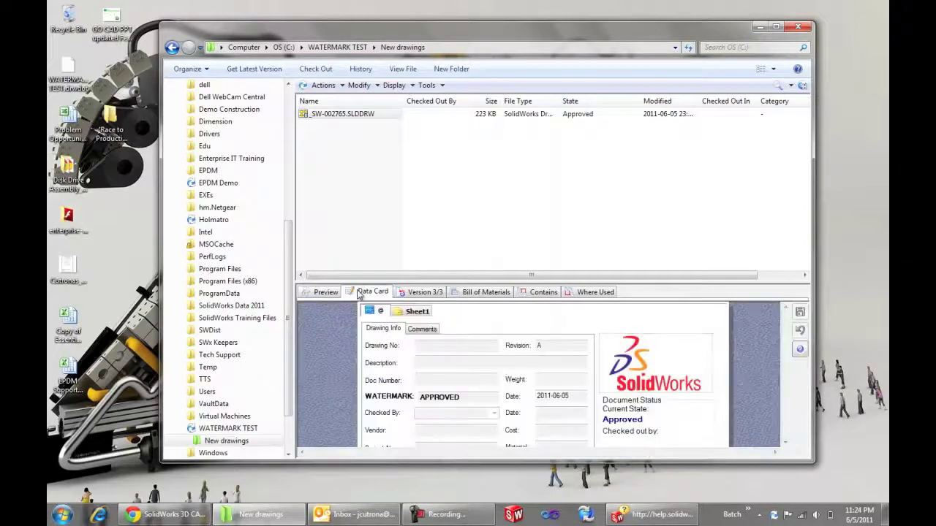
Check out the drawing and change its WATERMARK card value from APPROVED to OBSOLETE.
right_click(358, 118)
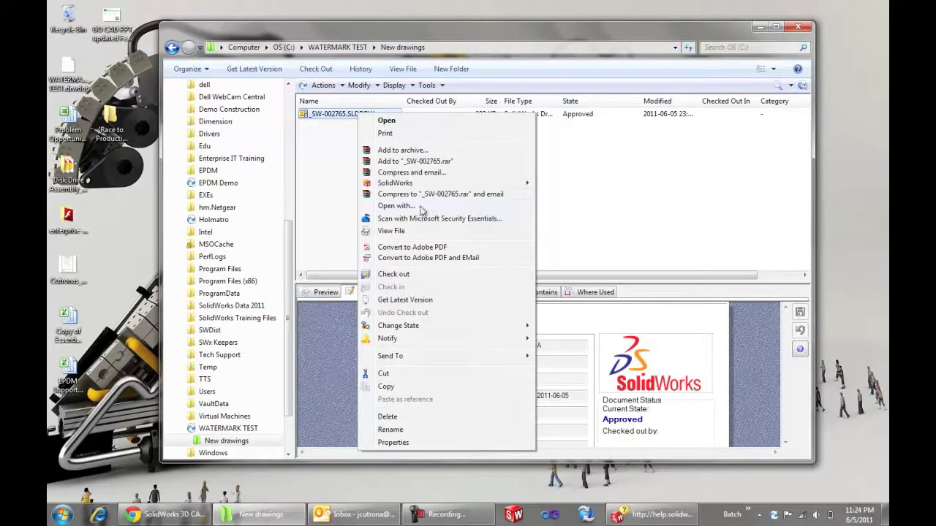
mouse_move(428, 329)
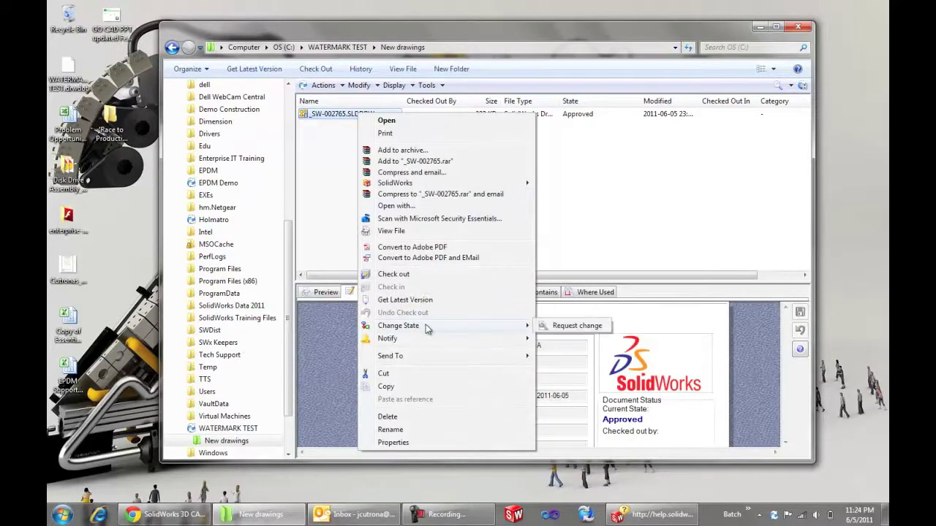
left_click(426, 276)
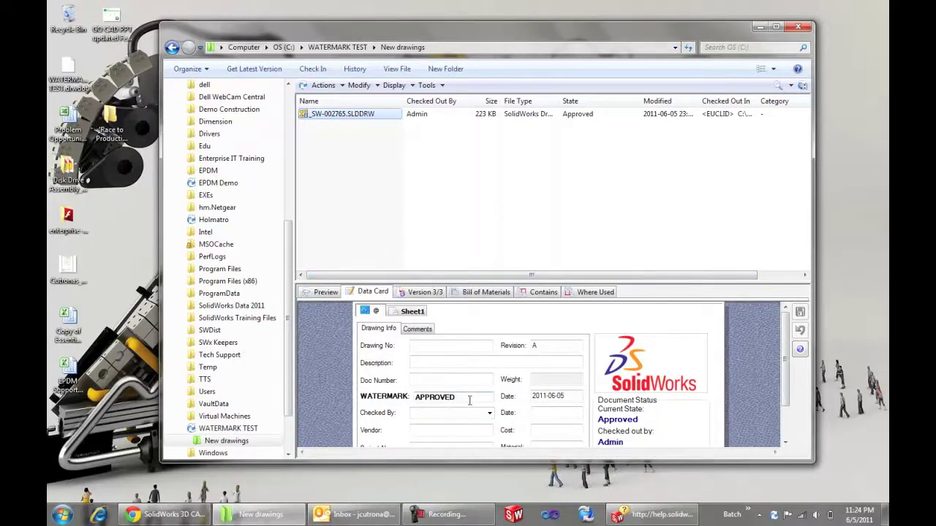
left_click_drag(470, 399, 391, 391)
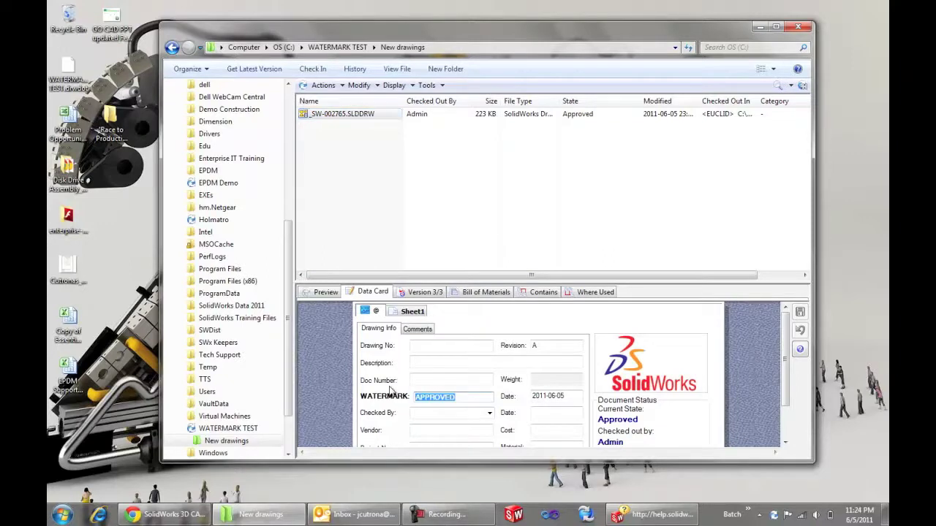
type("OBSOLETE")
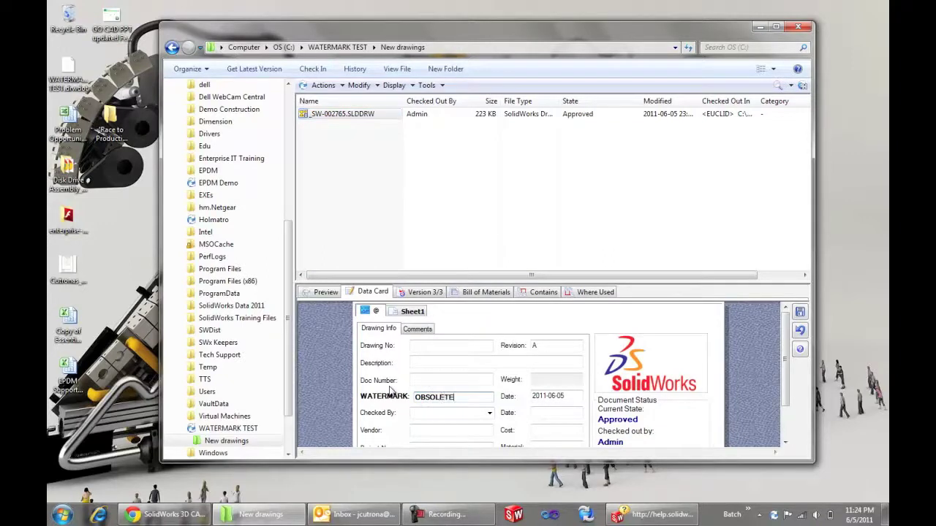
left_click(800, 313)
Check the drawing back in and view the preview showing the OBSOLETE watermark.
right_click(339, 119)
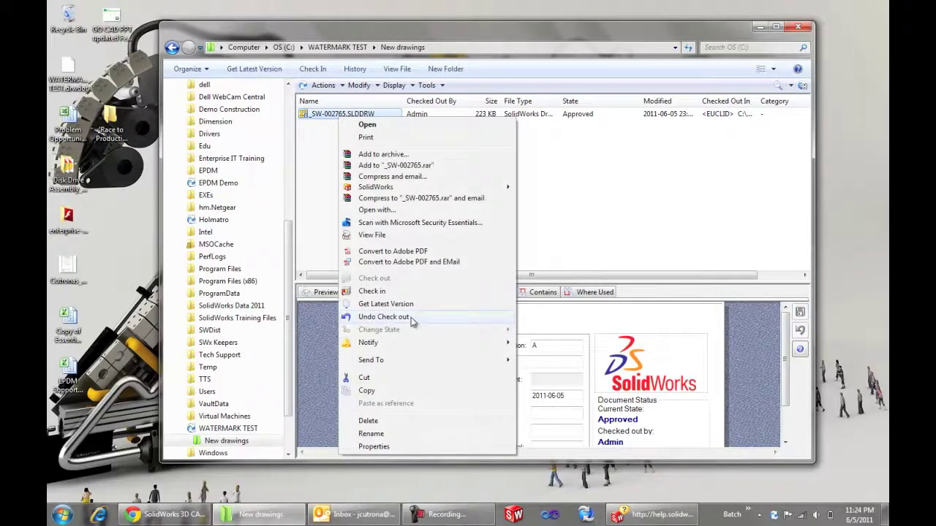
left_click(380, 291)
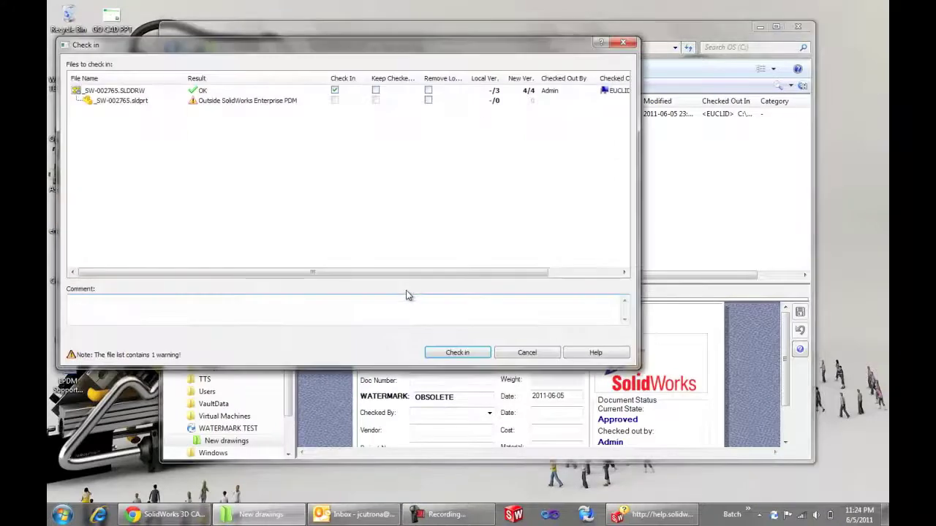
left_click(455, 353)
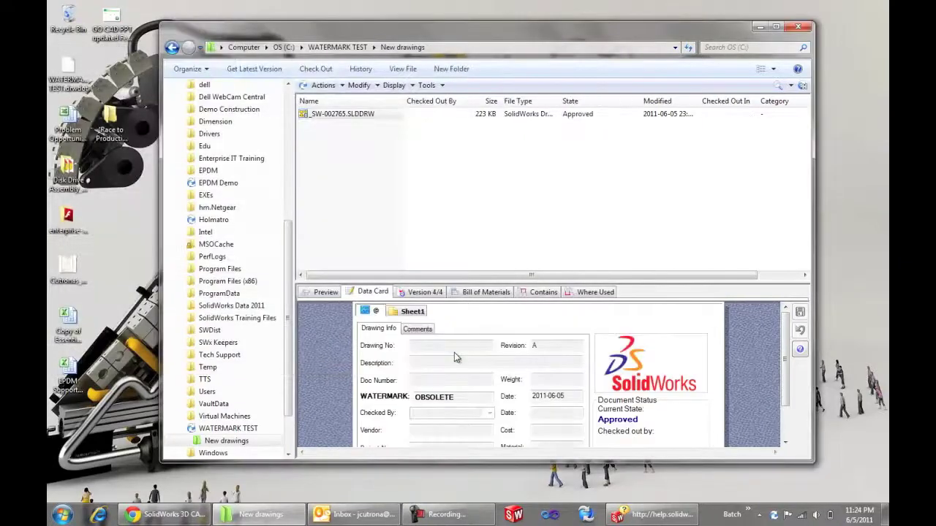
left_click(322, 291)
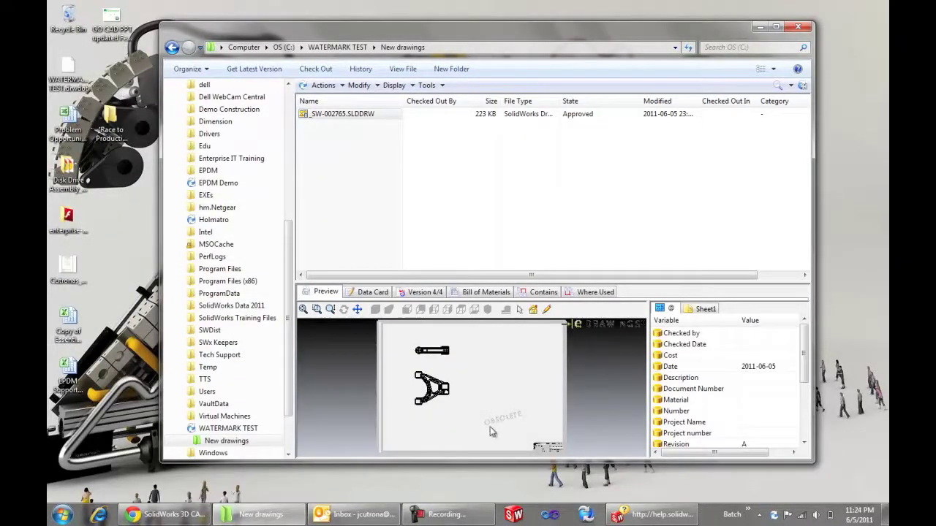